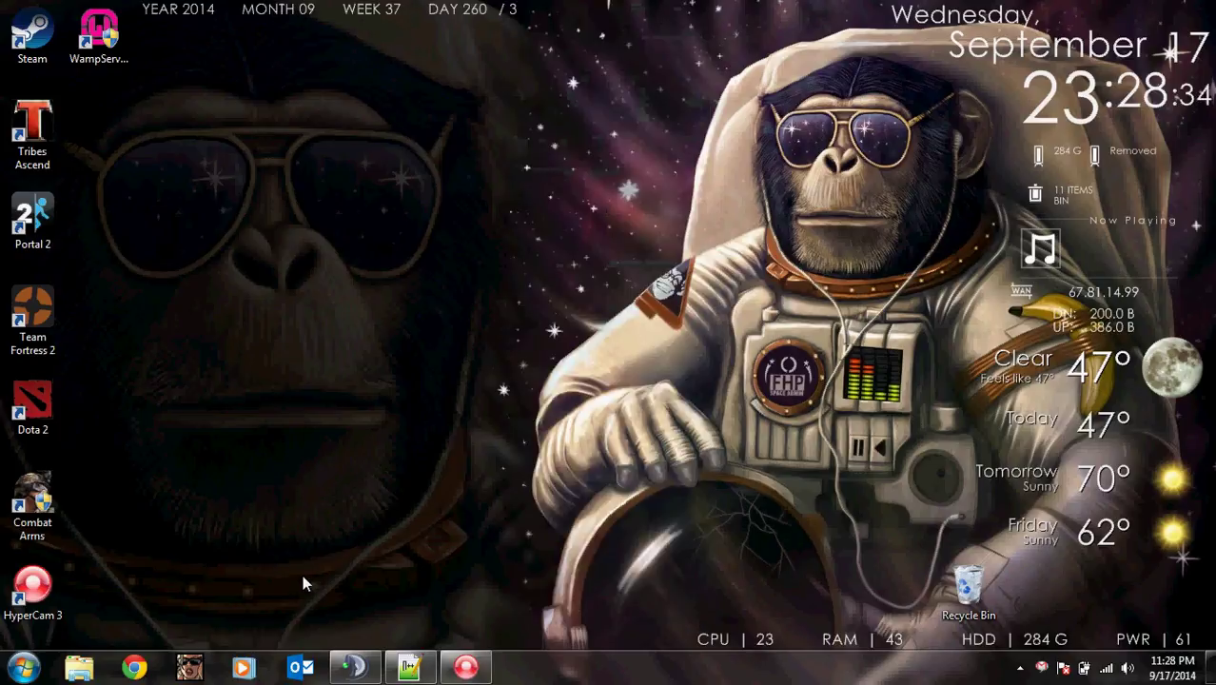
- Move the WampServer 64 desktop shortcut down one slot and leave it deselected
{"action": "left_click", "coordinate": [23, 666]}
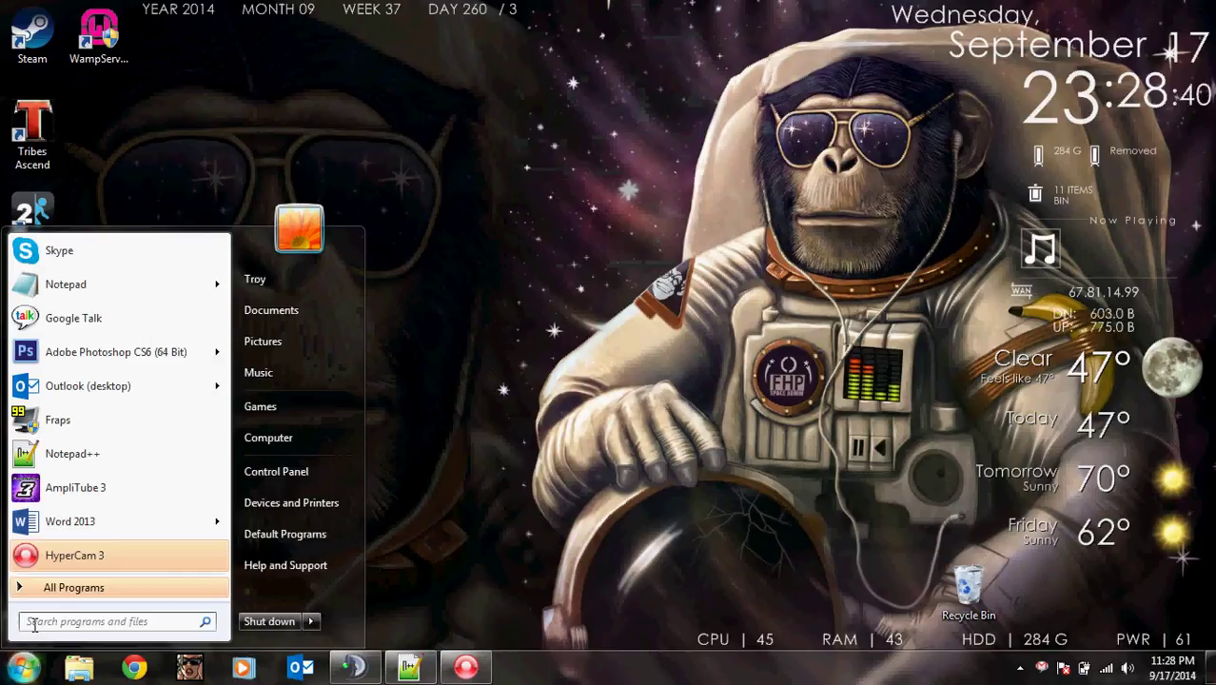
{"action": "left_click", "coordinate": [439, 460]}
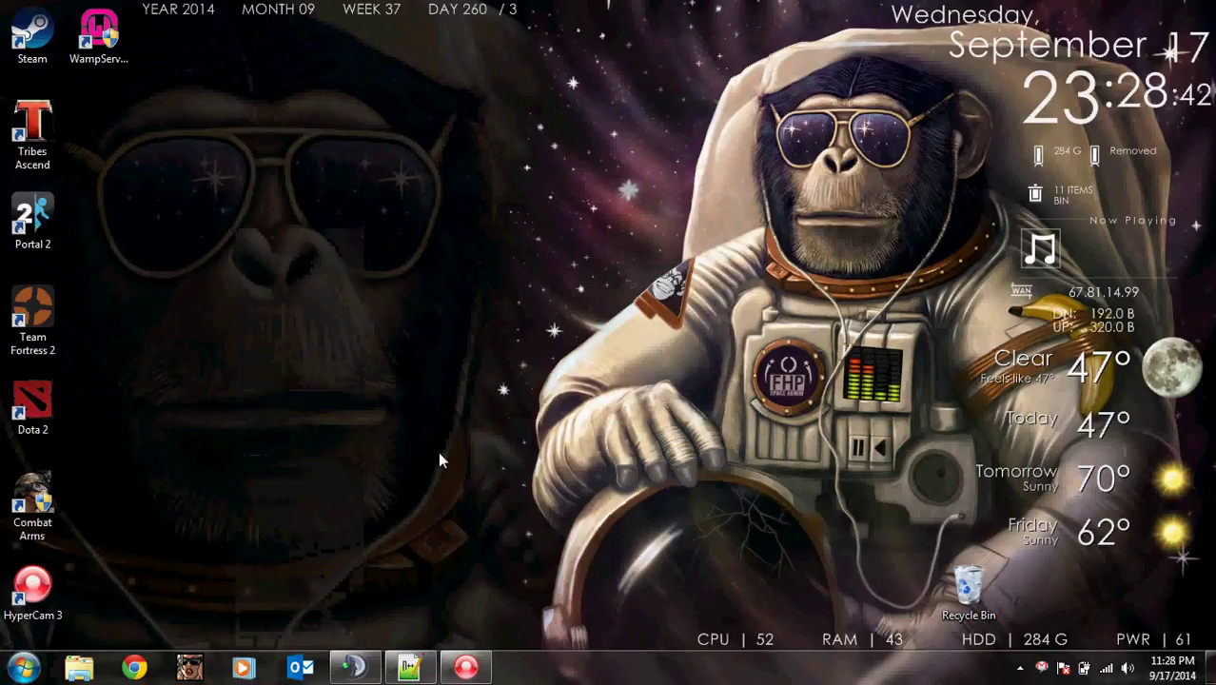
{"action": "left_click_drag", "start_coordinate": [102, 38], "coordinate": [125, 133]}
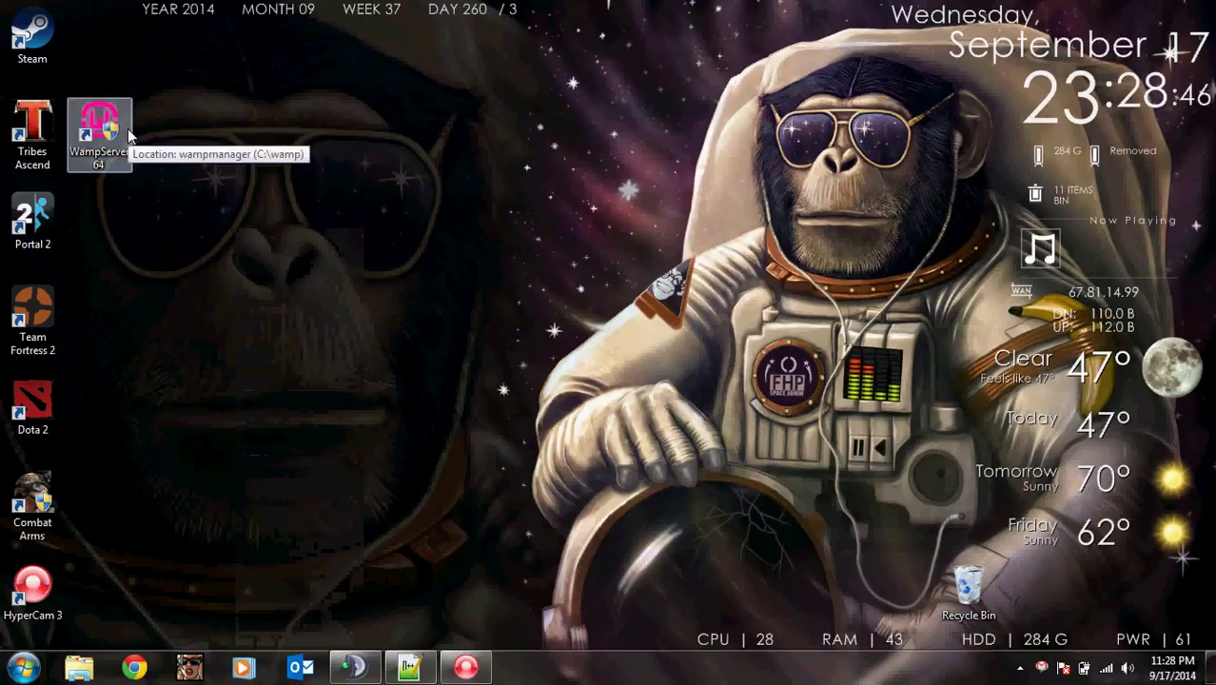
{"action": "left_click", "coordinate": [219, 257]}
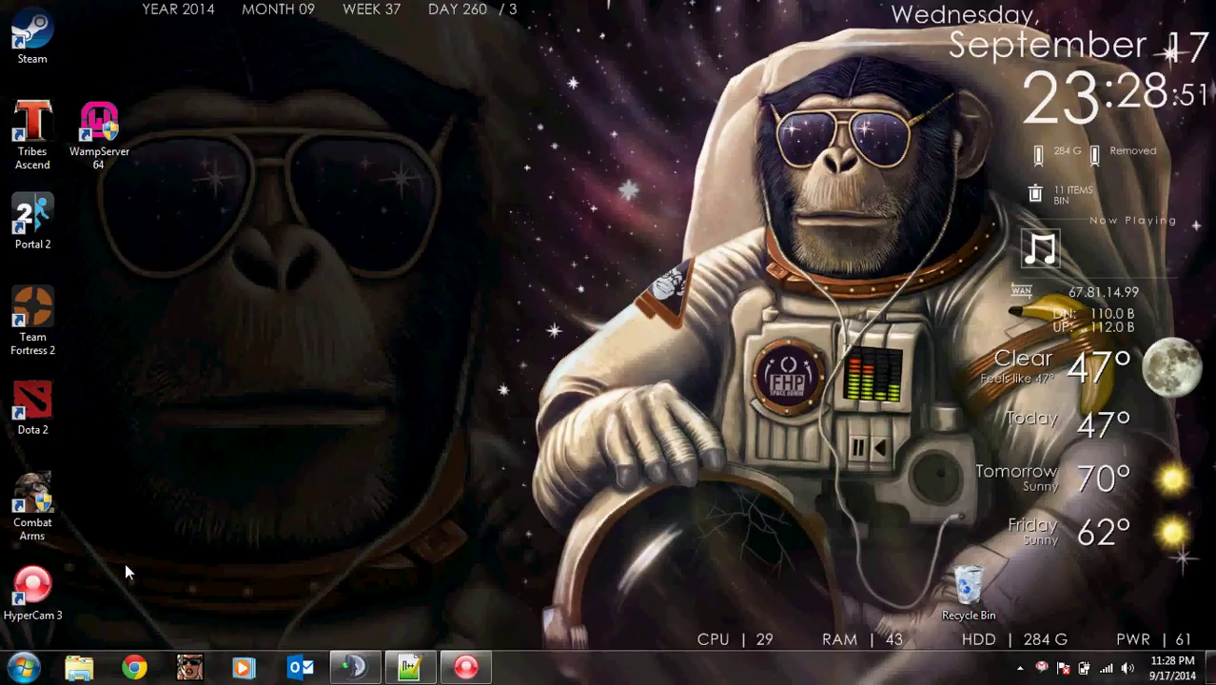
- Launch Command Prompt from a 'cmd' search, center its window, and enter ipconfig
{"action": "left_click", "coordinate": [31, 650]}
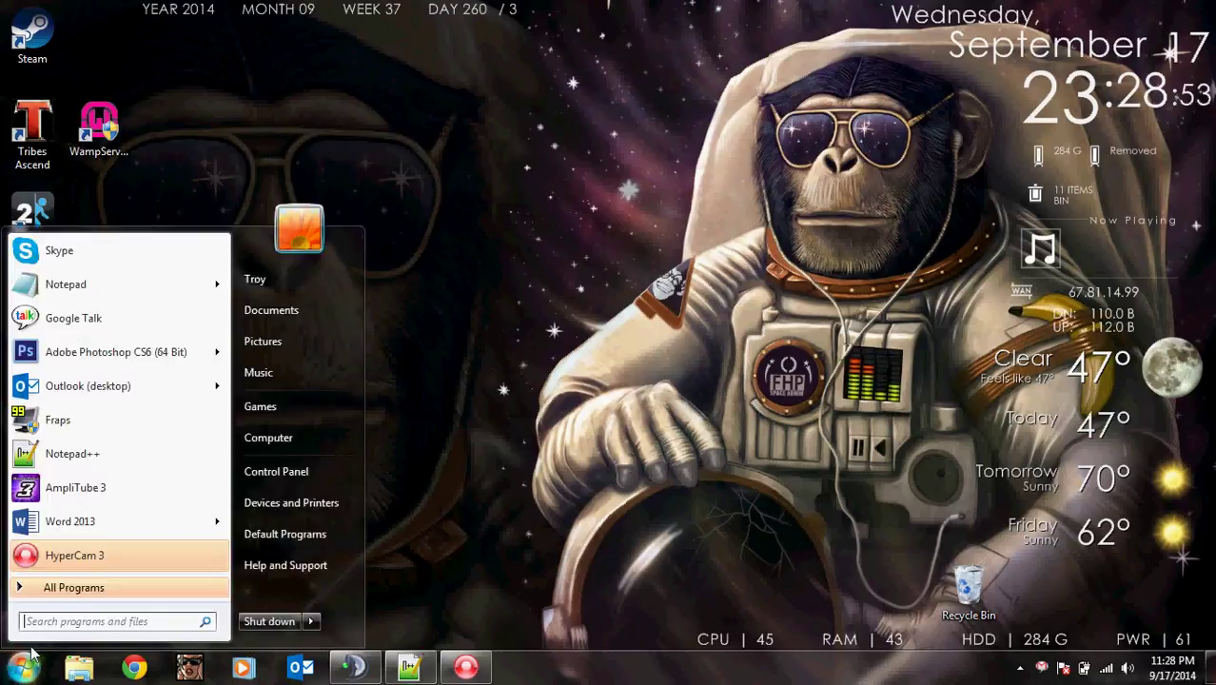
{"action": "type", "text": "cm"}
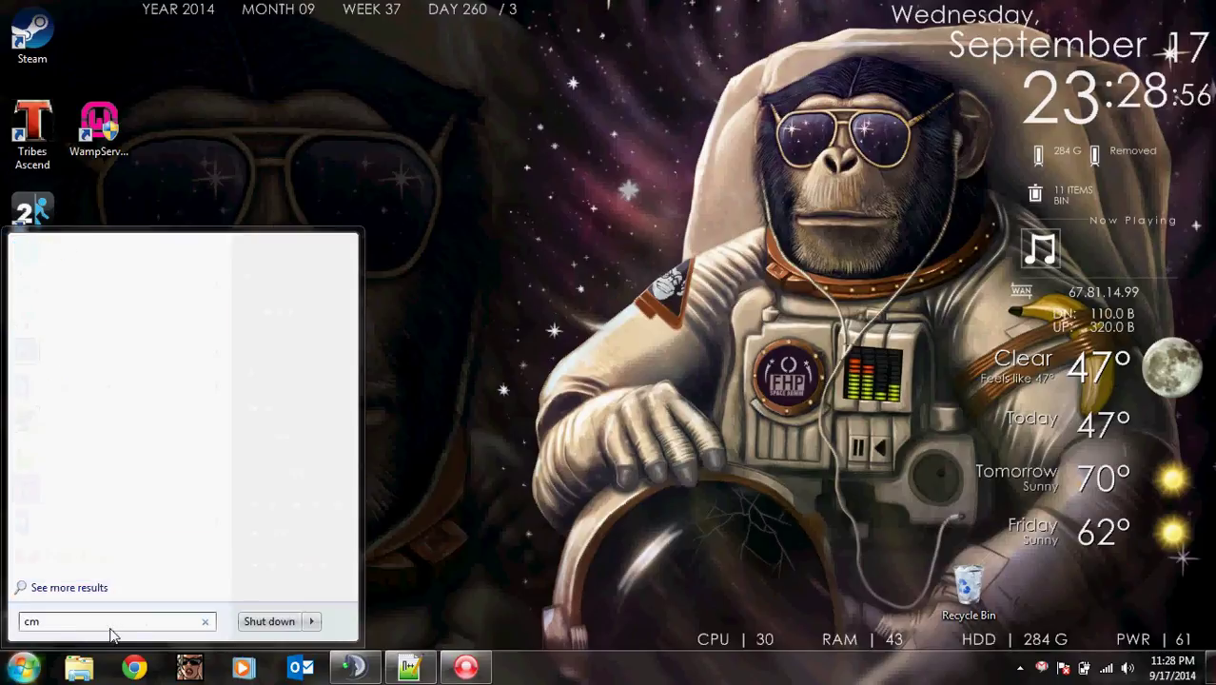
{"action": "type", "text": "d"}
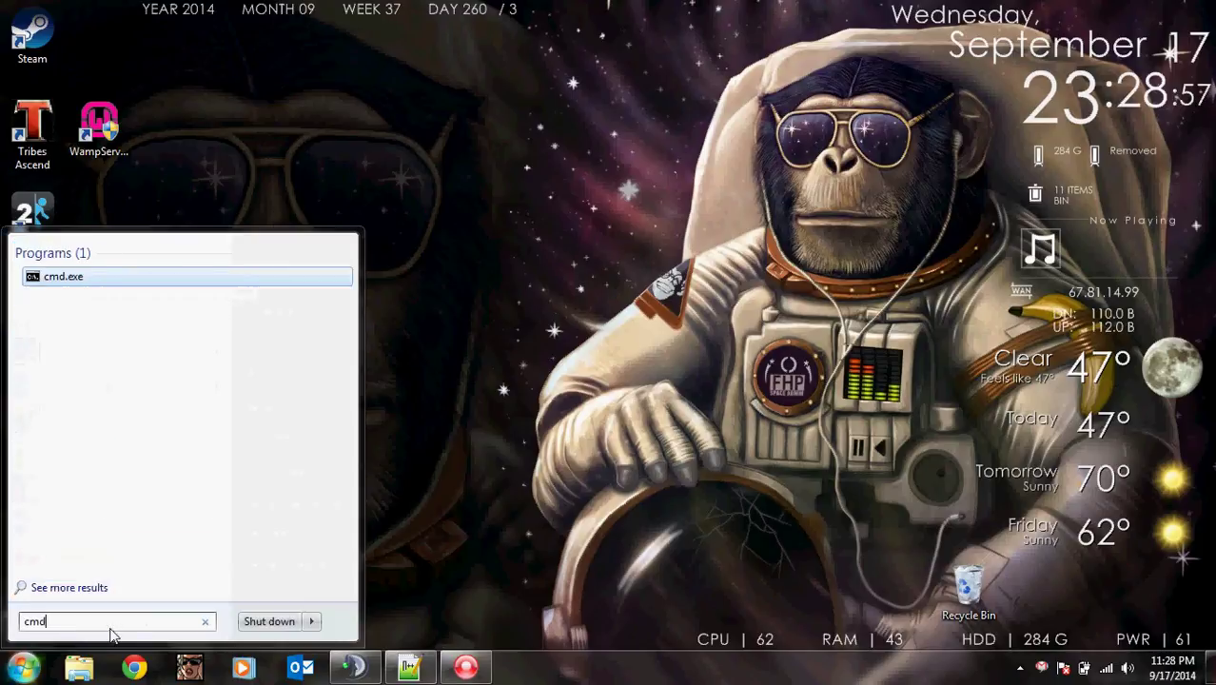
{"action": "key", "text": "Return"}
{"action": "left_click_drag", "start_coordinate": [258, 59], "coordinate": [485, 182]}
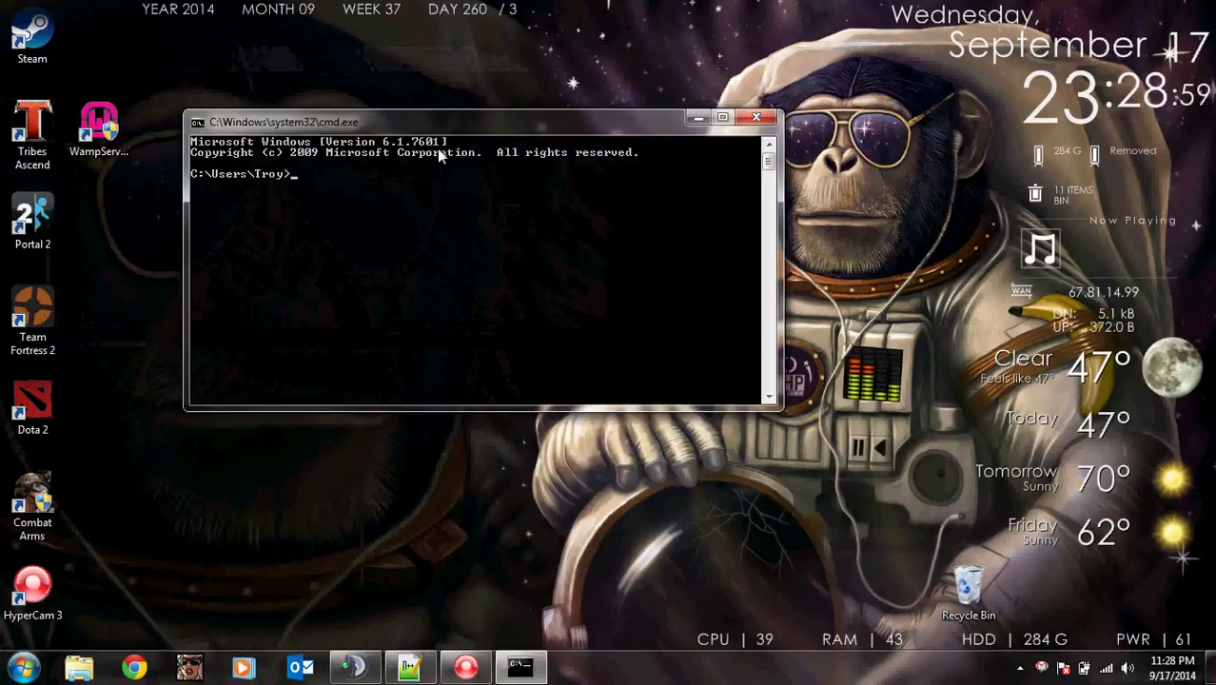
{"action": "type", "text": "ipcon"}
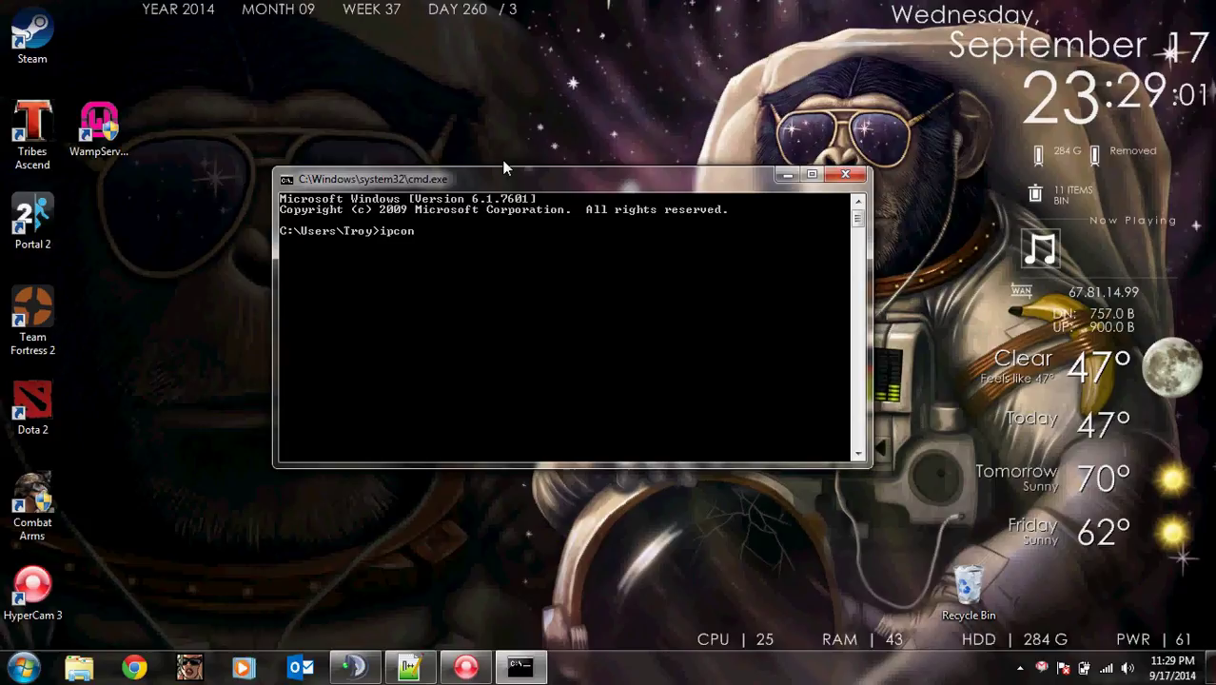
{"action": "type", "text": "fig"}
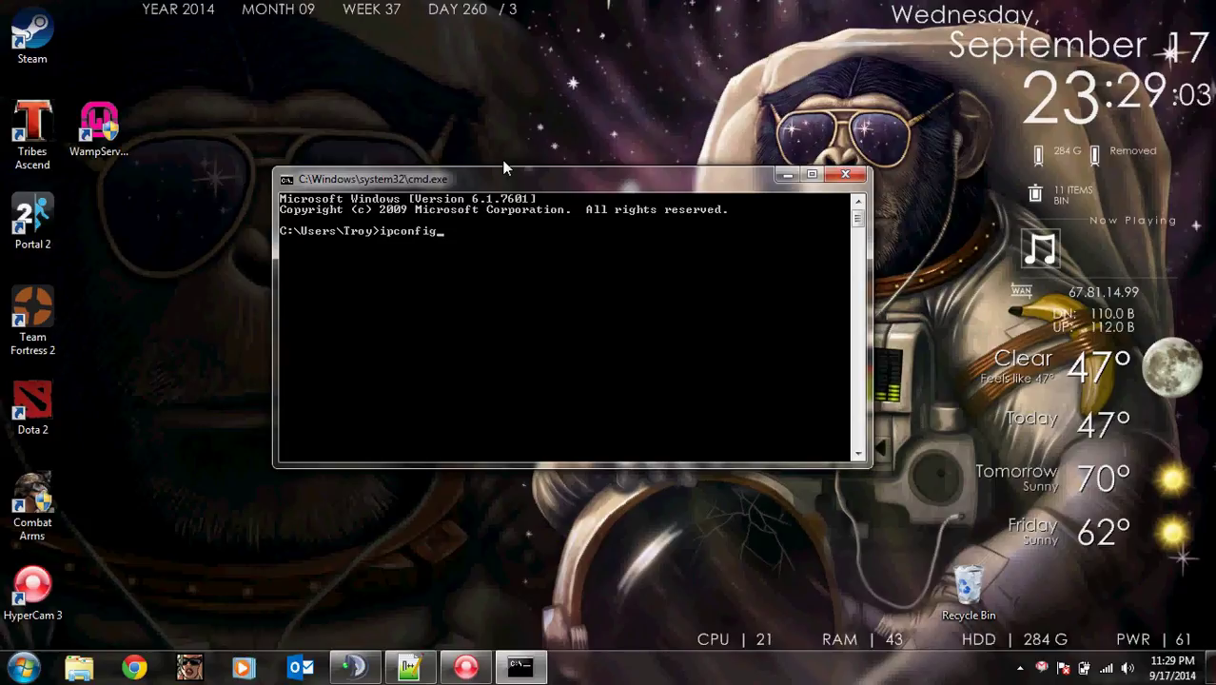
{"action": "left_click", "coordinate": [23, 667]}
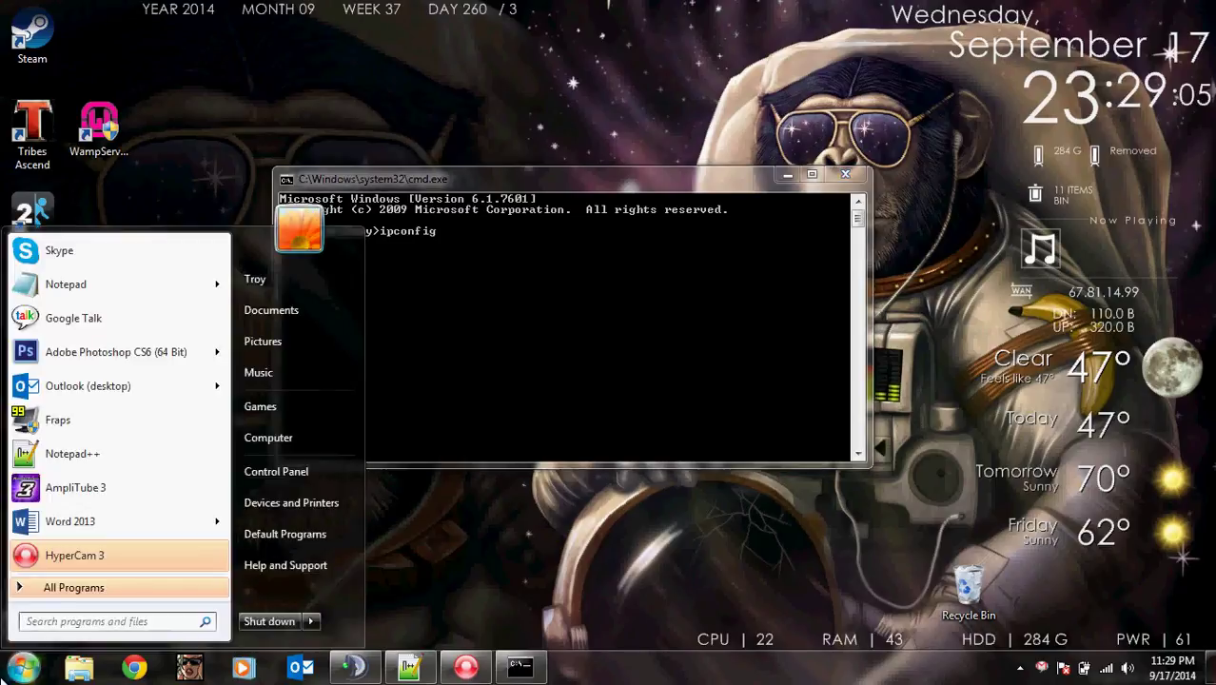
{"action": "left_click", "coordinate": [478, 323]}
- Run ipconfig and scroll to the wireless adapter showing IPv4 192.168.2.3 and gateway 192.168.2.1
{"action": "key", "text": "Return"}
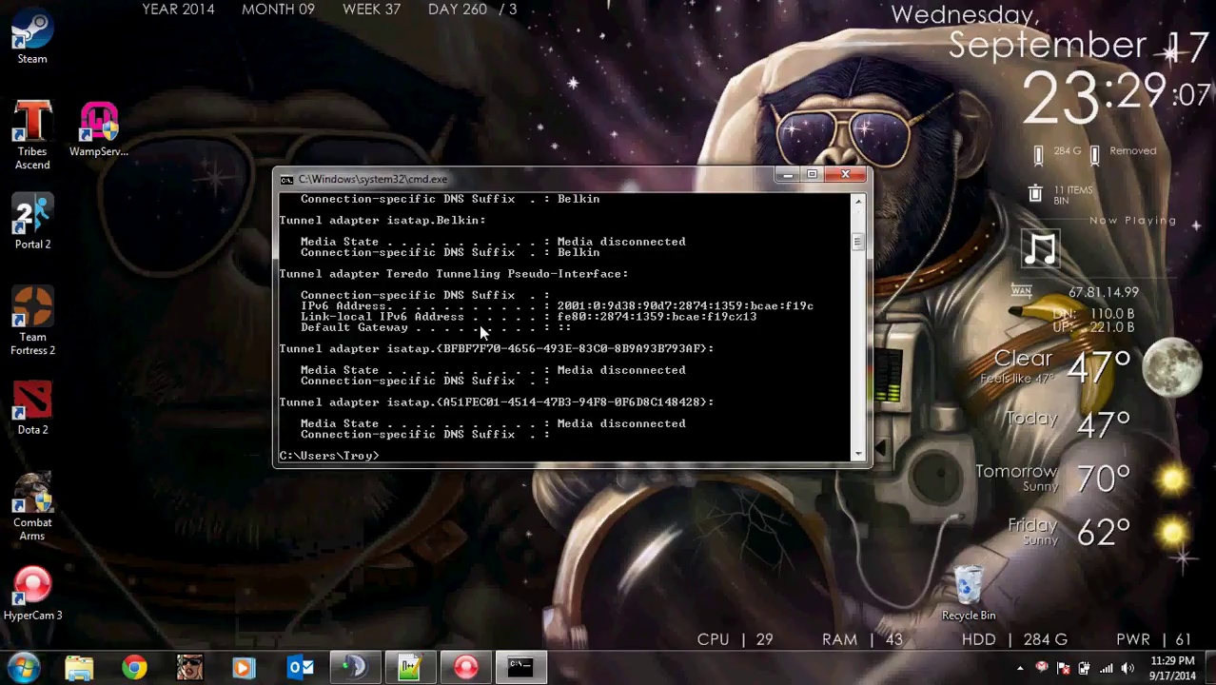
{"action": "scroll", "coordinate": [618, 362], "scroll_direction": "up", "scroll_amount": 4}
{"action": "scroll", "coordinate": [698, 371], "scroll_direction": "up", "scroll_amount": 4}
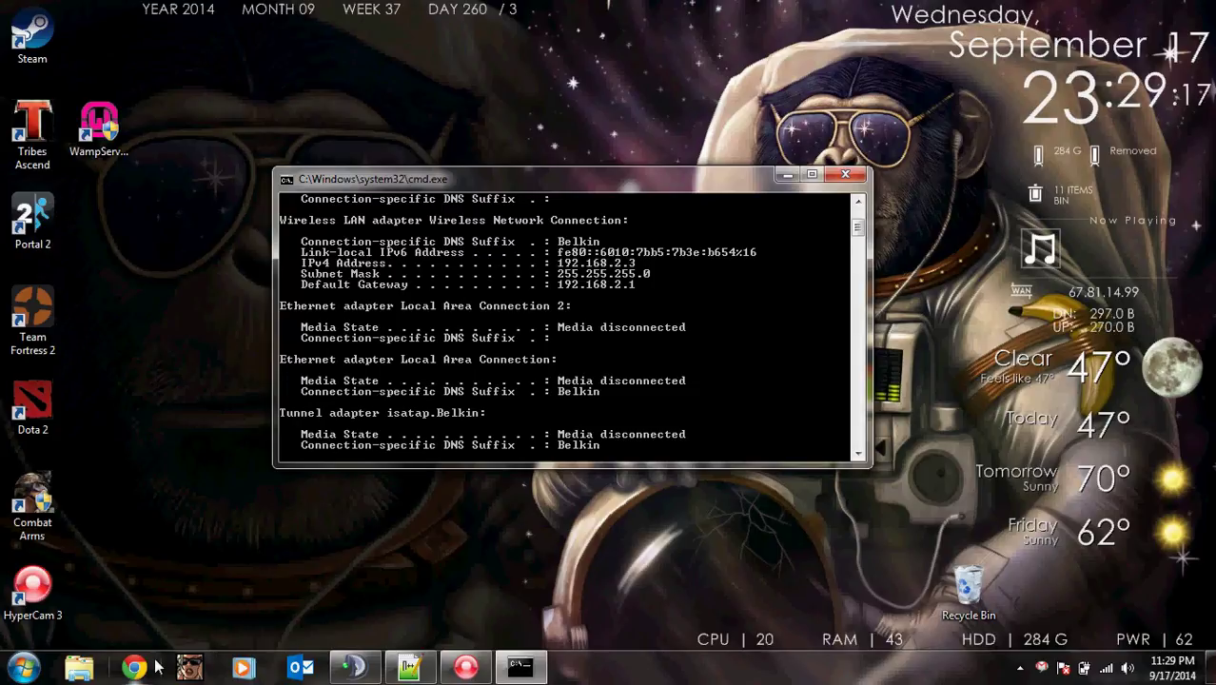
{"action": "left_click_drag", "start_coordinate": [601, 184], "coordinate": [592, 120]}
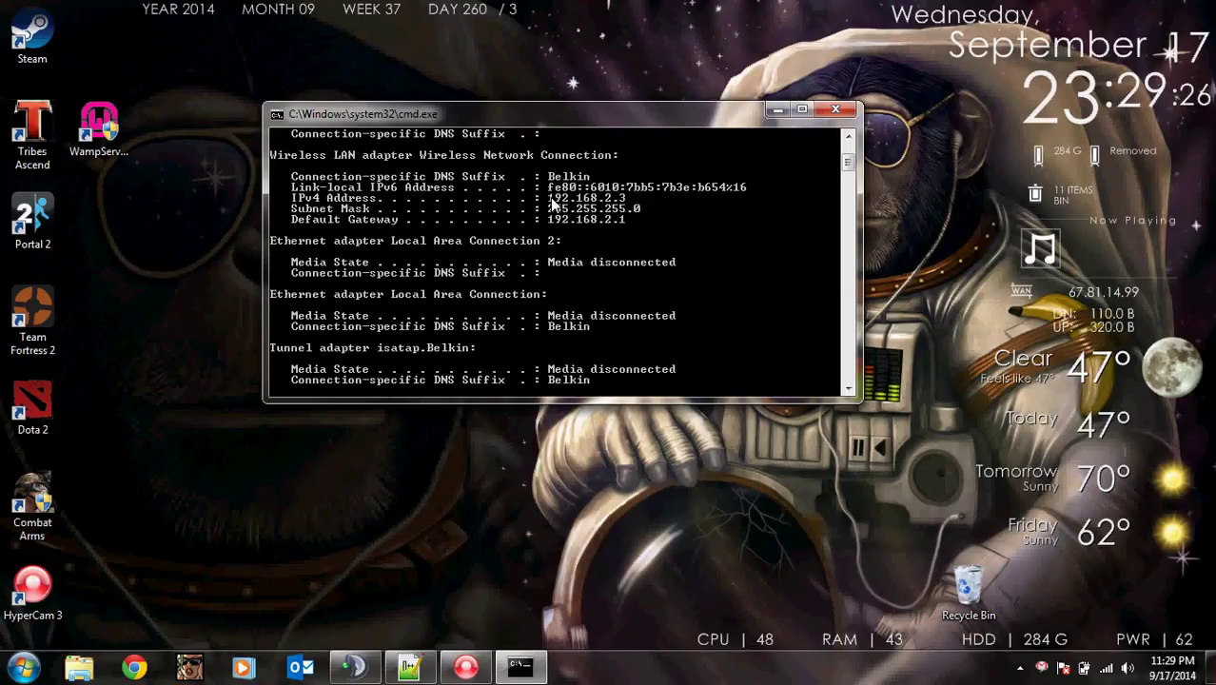
{"action": "mouse_move", "coordinate": [322, 117]}
{"action": "left_mouse_down"}
{"action": "mouse_move", "coordinate": [211, 95]}
{"action": "mouse_move", "coordinate": [245, 198]}
{"action": "mouse_move", "coordinate": [434, 179]}
{"action": "left_mouse_up"}
{"action": "left_click", "coordinate": [1020, 667]}
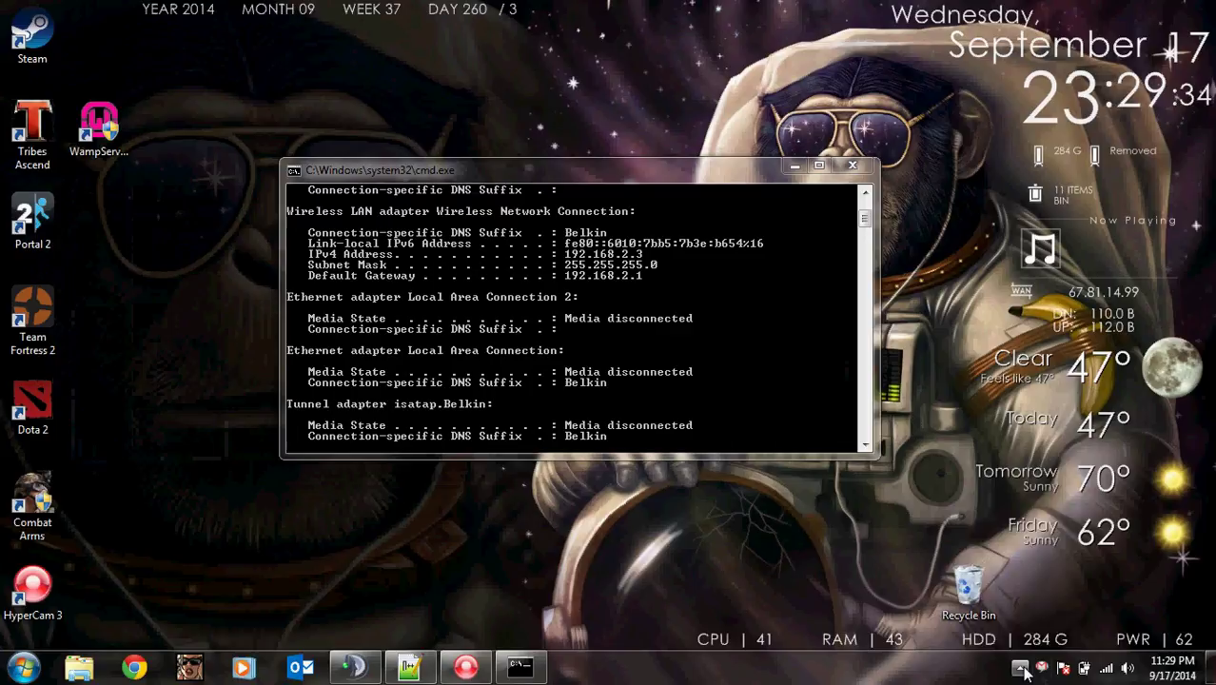
{"action": "left_click", "coordinate": [767, 591]}
- Bring the browser window over the console and stretch it to full height
{"action": "left_click", "coordinate": [553, 331]}
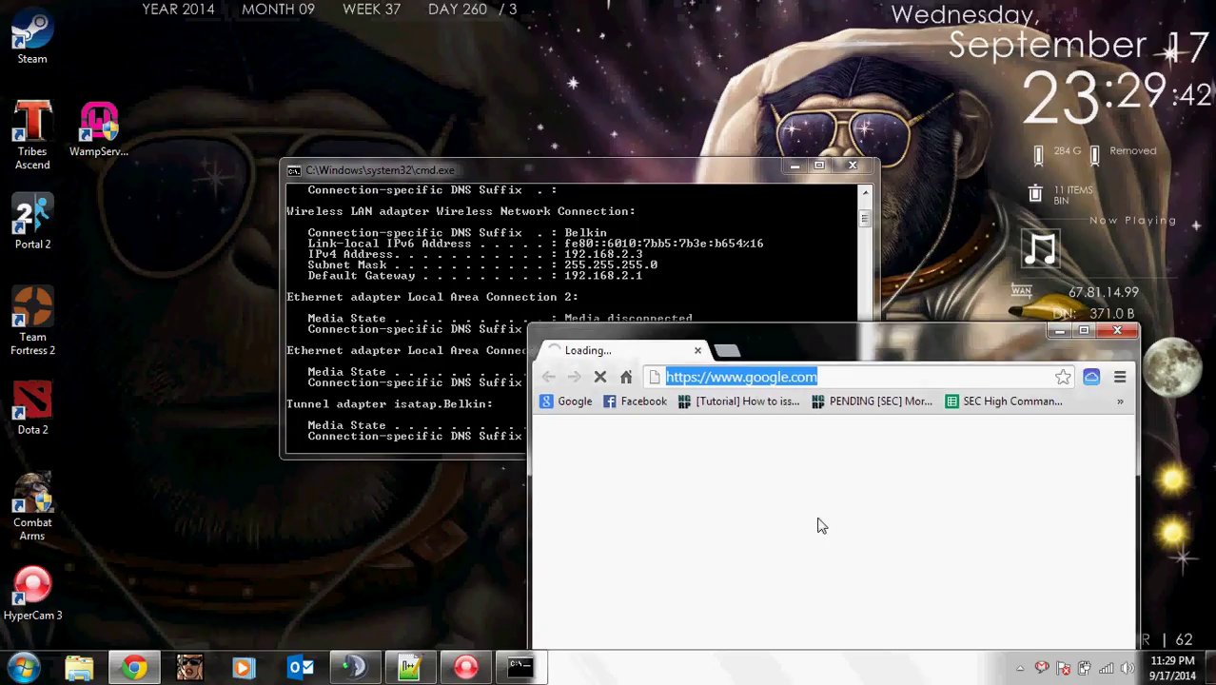
{"action": "left_click_drag", "start_coordinate": [821, 327], "coordinate": [611, 307]}
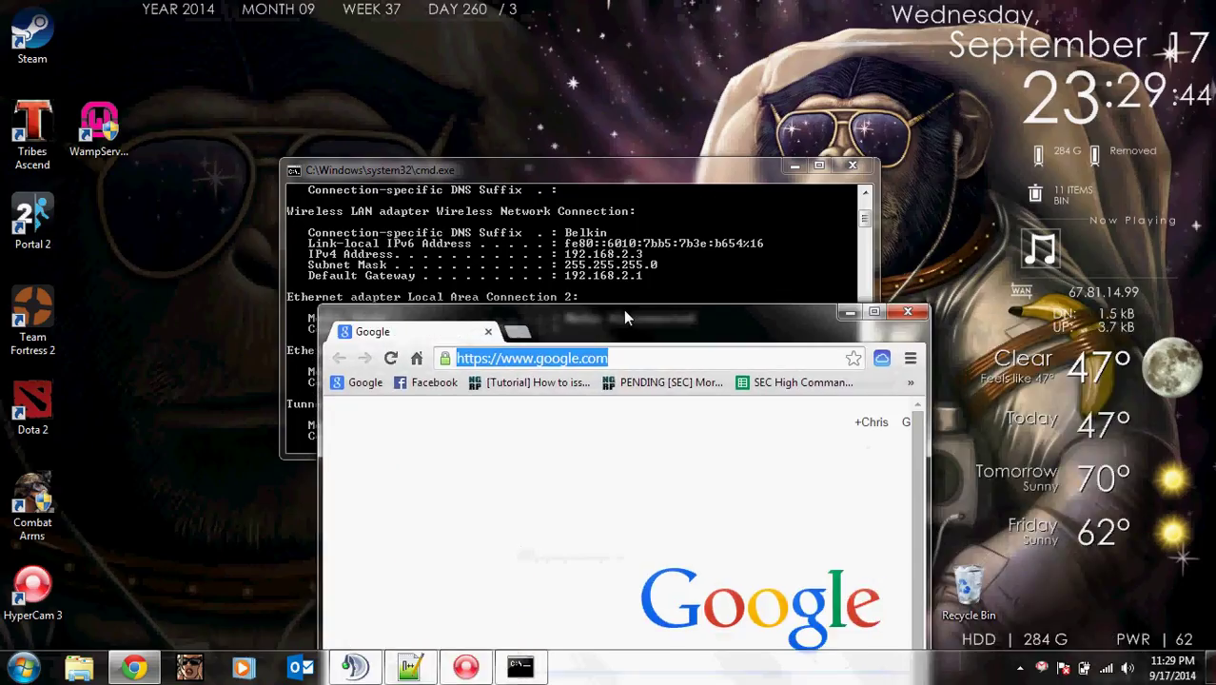
{"action": "double_click", "coordinate": [612, 307]}
- Load the router page at 192.168.2.1 and maximize the browser window
{"action": "type", "text": "10"}
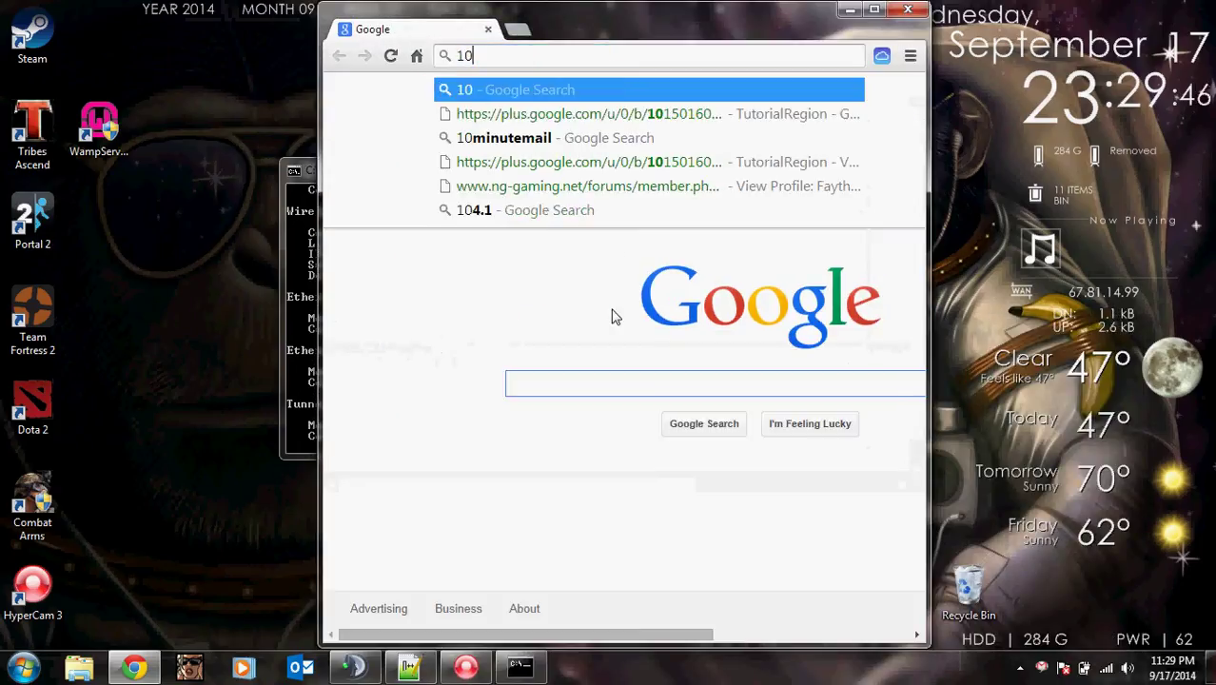
{"action": "key", "text": "BackSpace"}
{"action": "type", "text": "92/16"}
{"action": "key", "text": "BackSpace"}
{"action": "key", "text": "BackSpace"}
{"action": "key", "text": "BackSpace"}
{"action": "type", "text": ".16"}
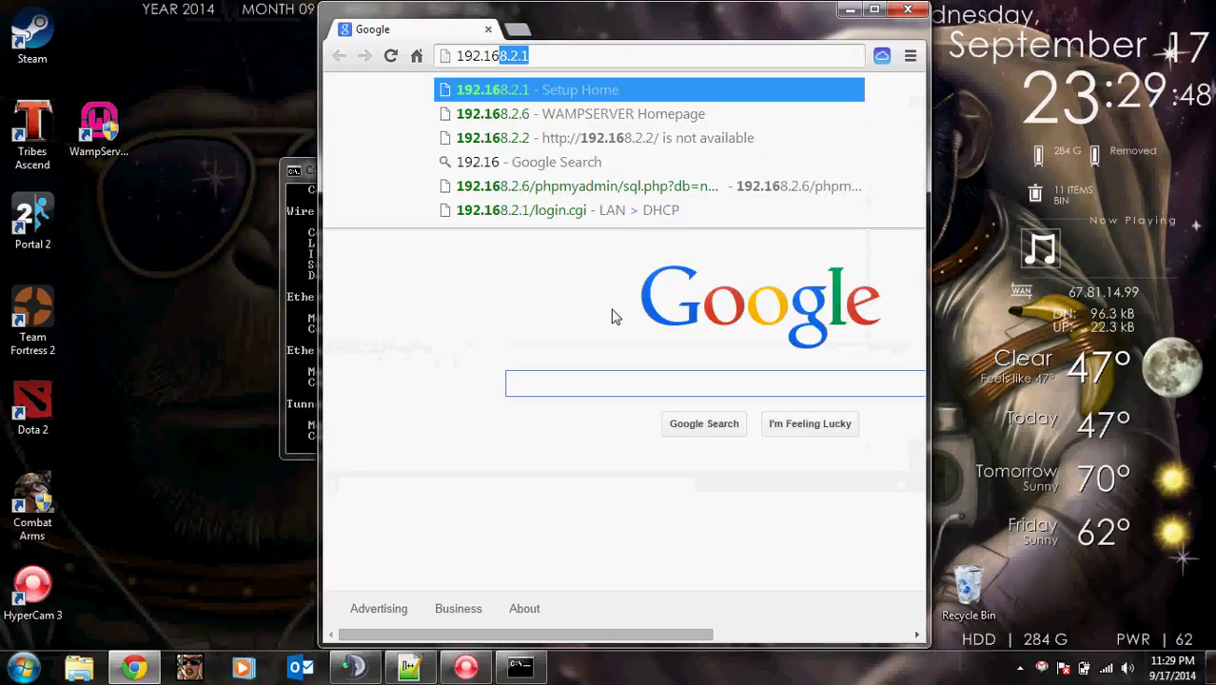
{"action": "key", "text": "Return"}
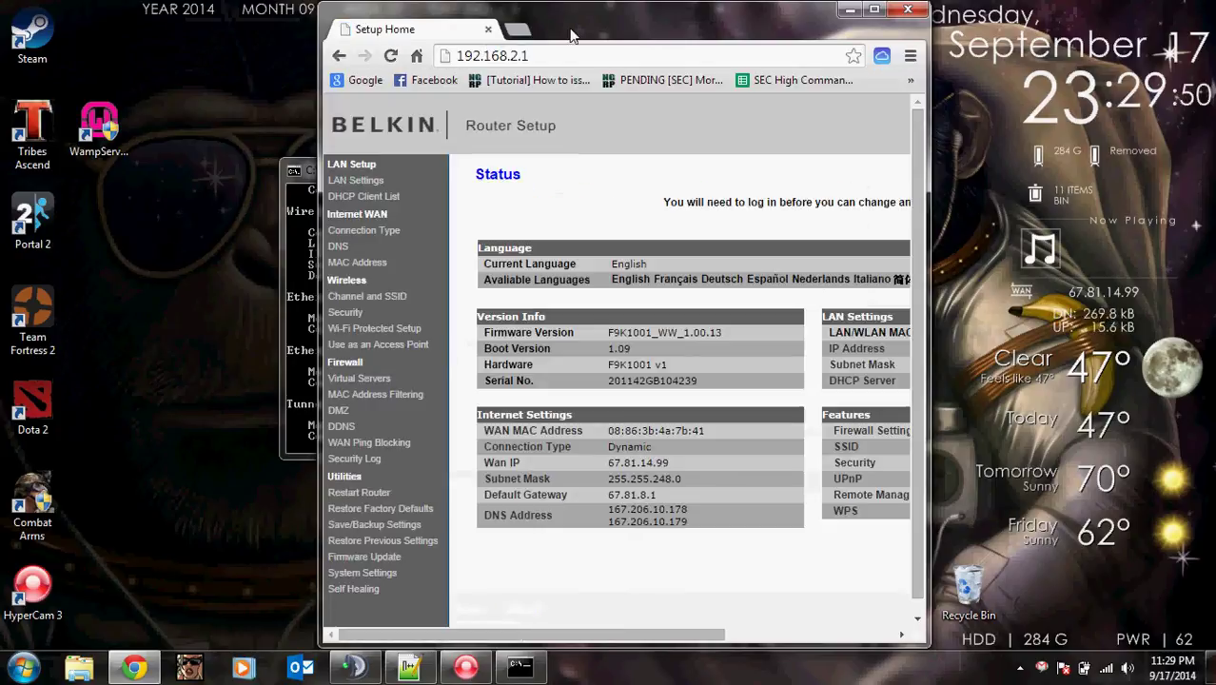
{"action": "double_click", "coordinate": [570, 35]}
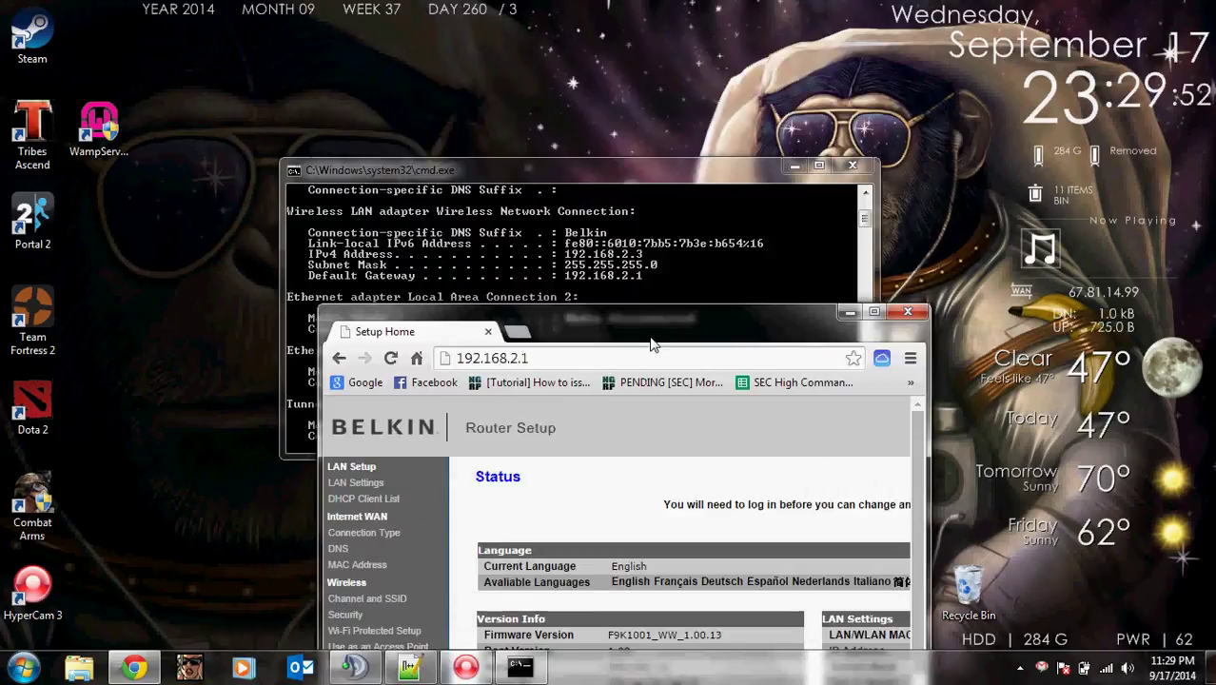
{"action": "double_click", "coordinate": [650, 339]}
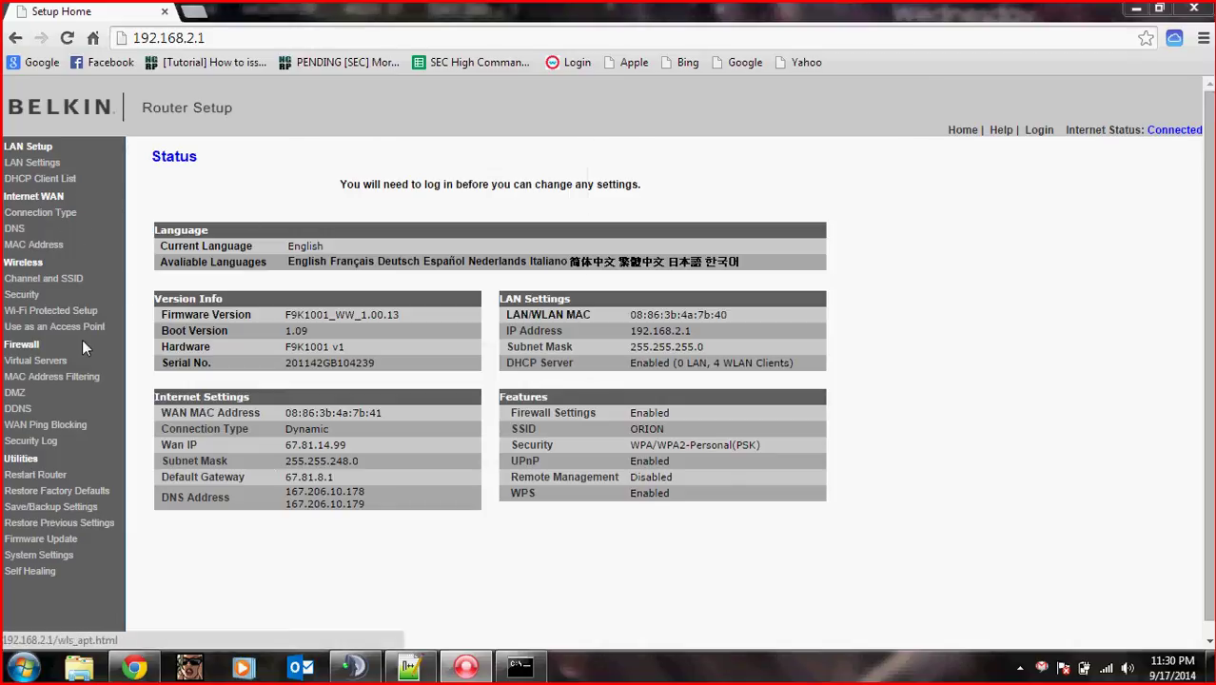
- Open Firewall > Virtual Servers, log in with a blank password, and close the firmware popup
{"action": "left_click", "coordinate": [36, 361]}
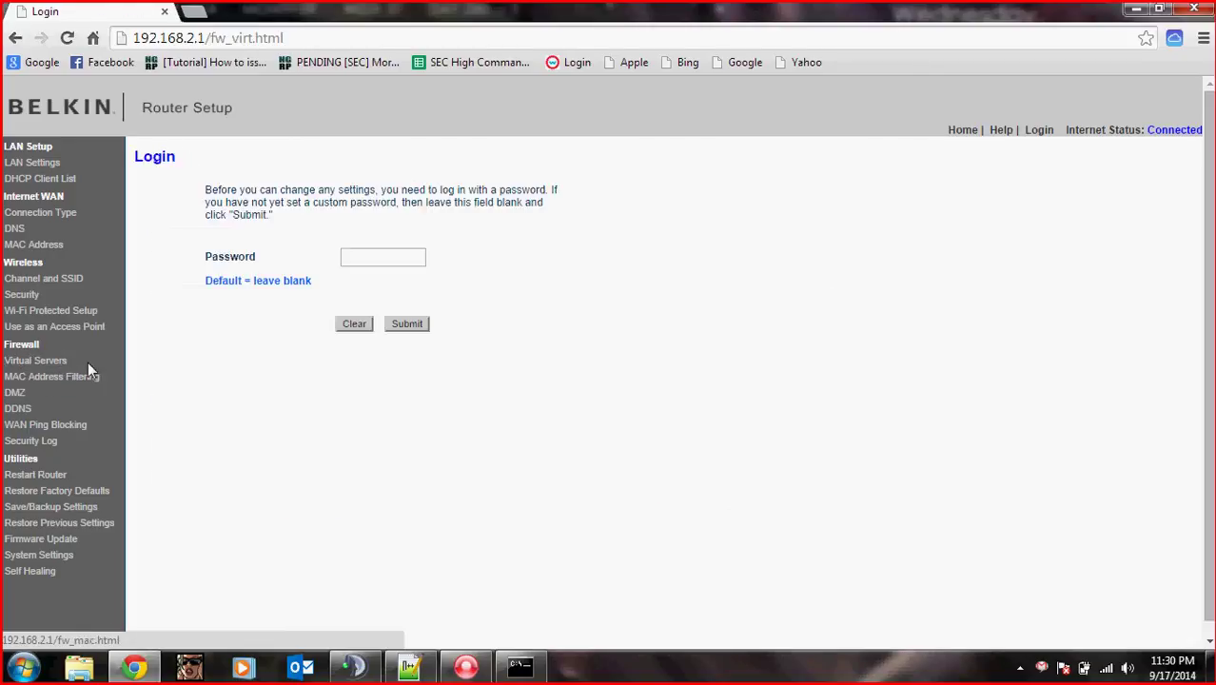
{"action": "left_click", "coordinate": [397, 334]}
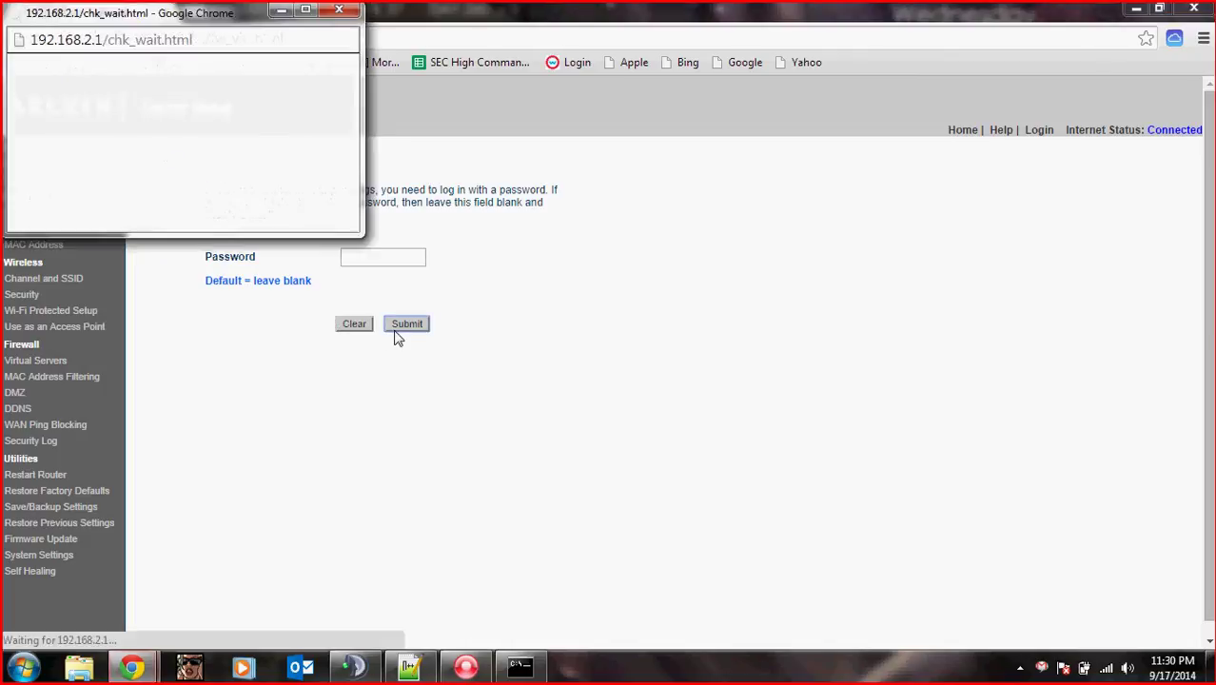
{"action": "left_click", "coordinate": [339, 9]}
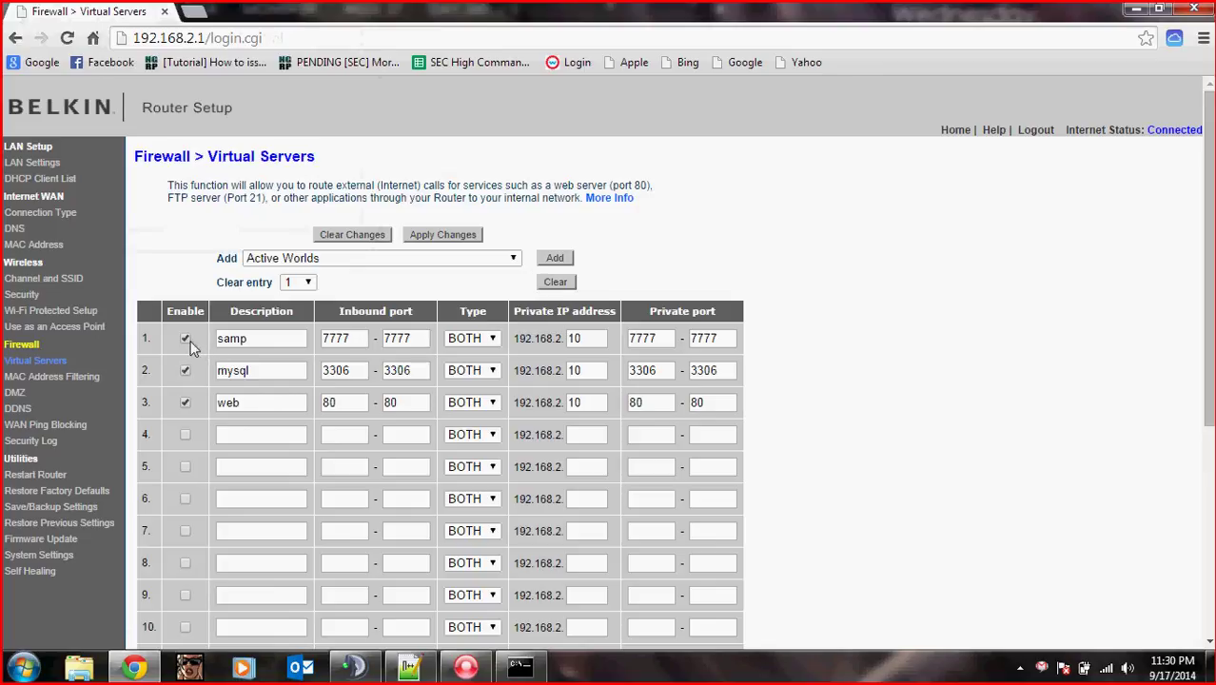
- Clear entries 1–3 (samp, mysql, web), confirming each, then tick Enable on row 1
{"action": "left_click", "coordinate": [556, 282]}
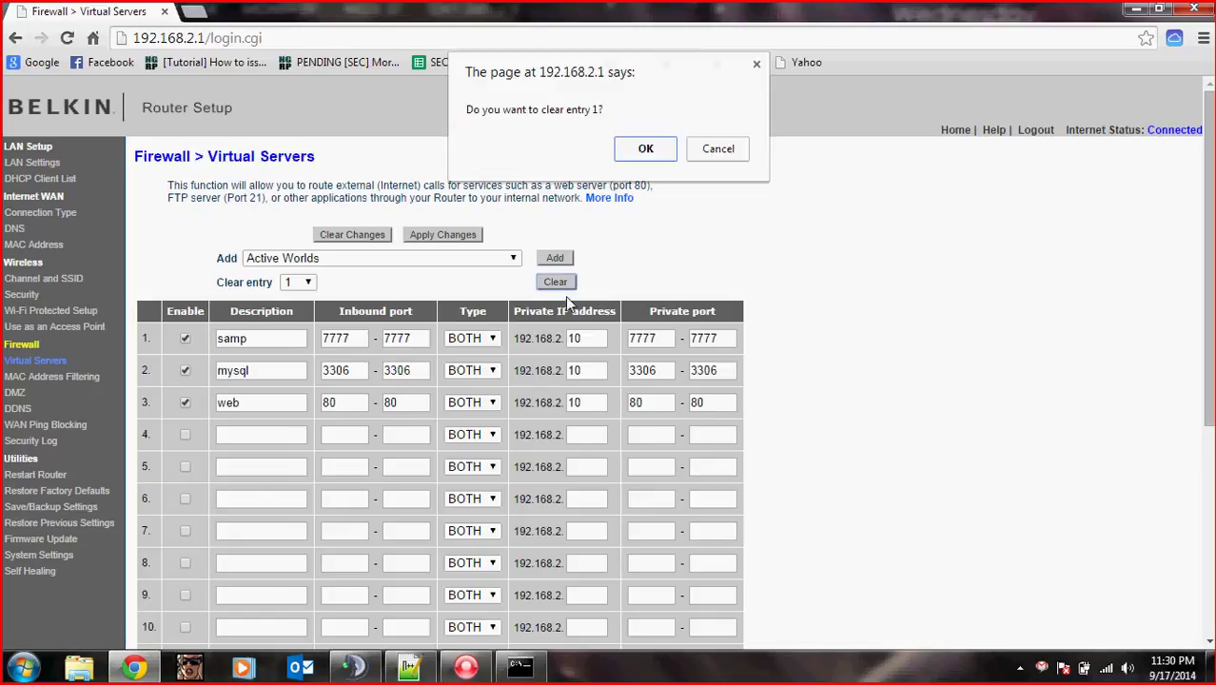
{"action": "left_click", "coordinate": [645, 148]}
{"action": "left_click", "coordinate": [296, 283]}
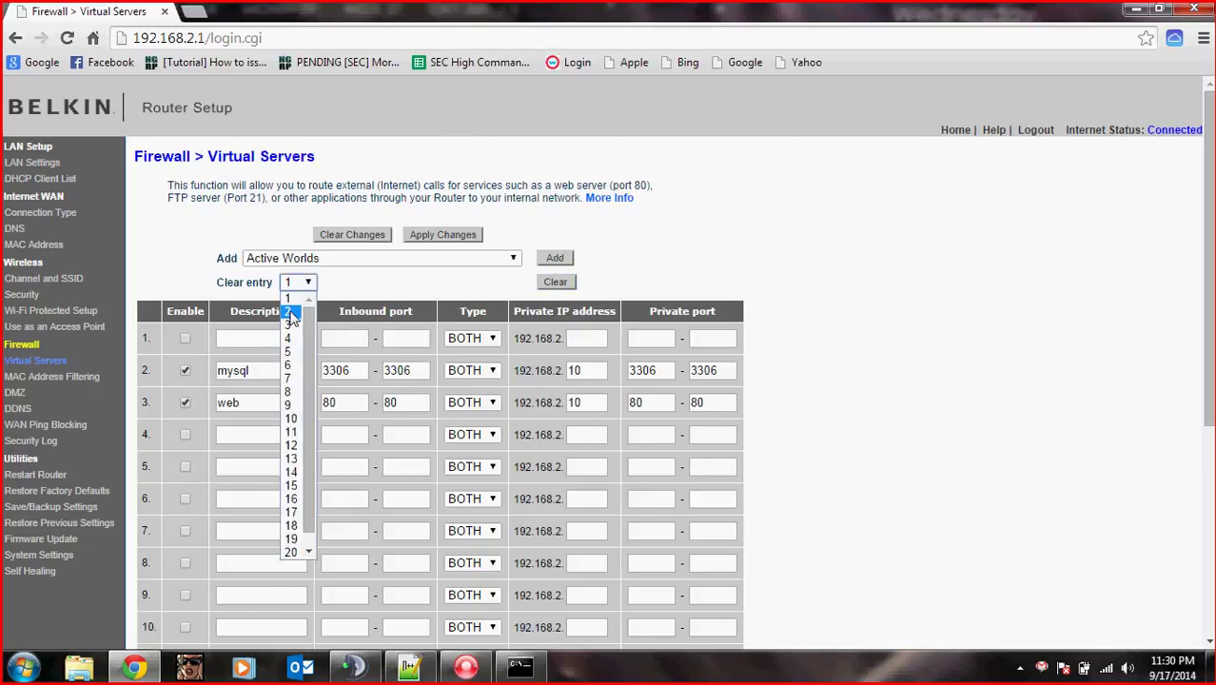
{"action": "left_click", "coordinate": [291, 310]}
{"action": "left_click", "coordinate": [556, 282]}
{"action": "left_click", "coordinate": [639, 147]}
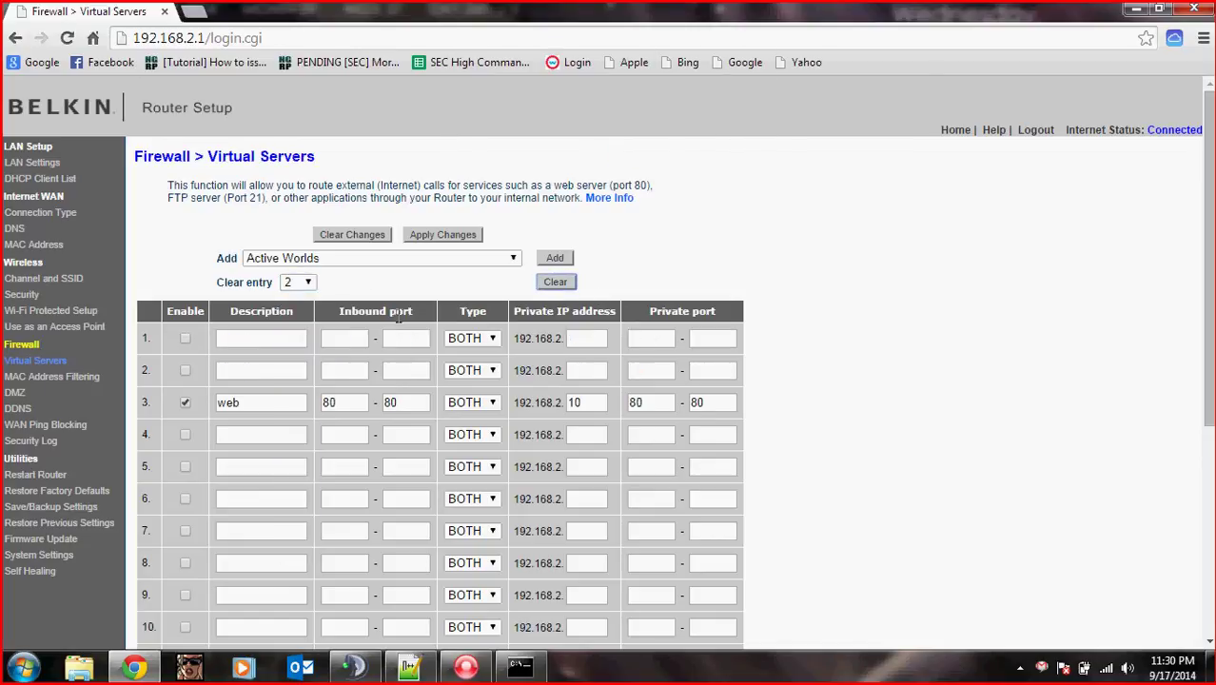
{"action": "left_click", "coordinate": [306, 282]}
{"action": "left_click", "coordinate": [288, 324]}
{"action": "left_click", "coordinate": [555, 283]}
{"action": "left_click", "coordinate": [644, 149]}
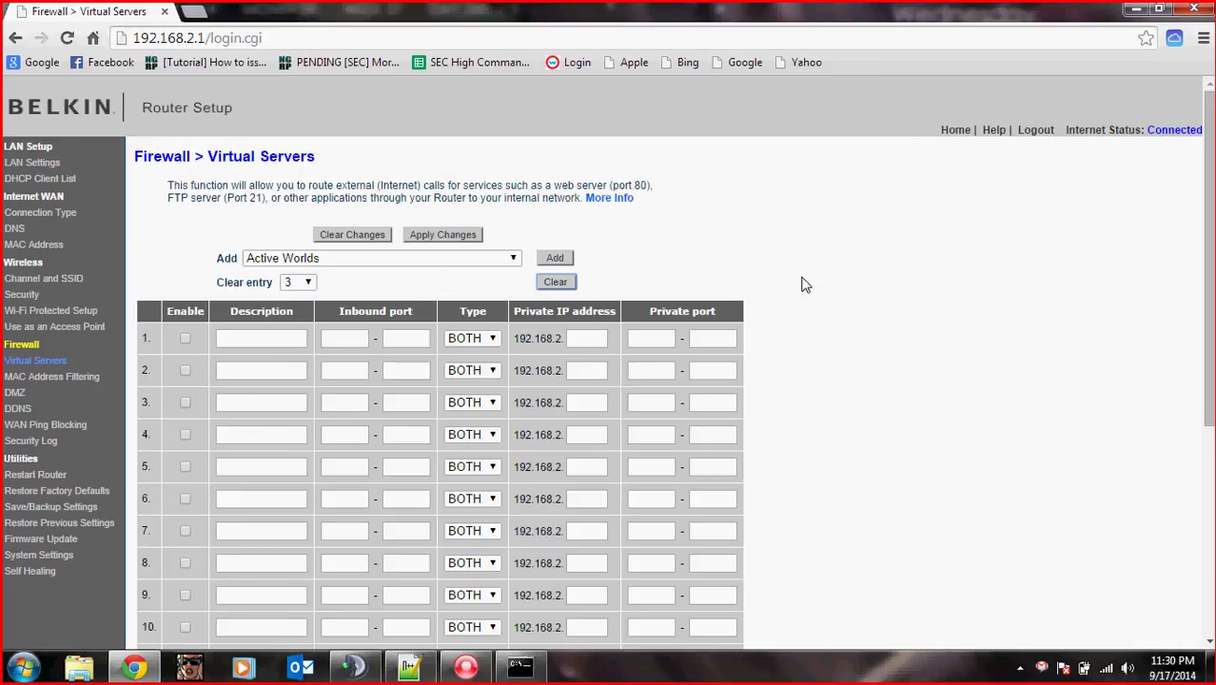
{"action": "left_click", "coordinate": [184, 341]}
{"action": "left_click", "coordinate": [409, 665]}
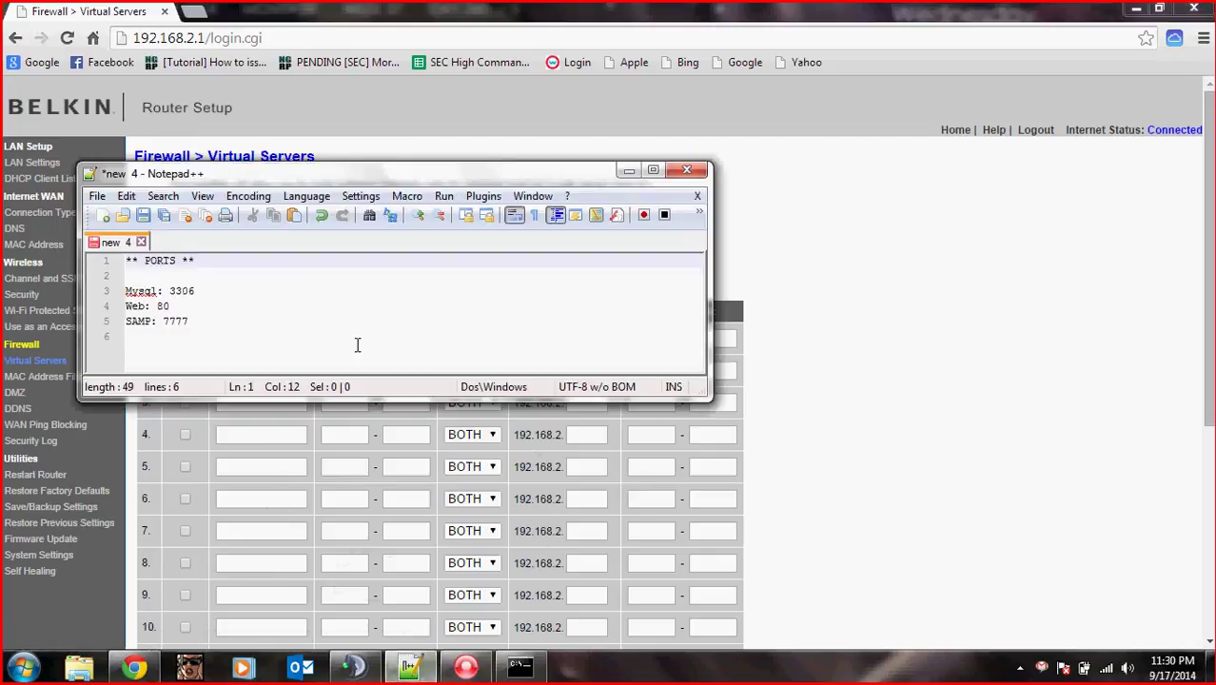
{"action": "left_click", "coordinate": [216, 319]}
{"action": "left_click", "coordinate": [200, 292]}
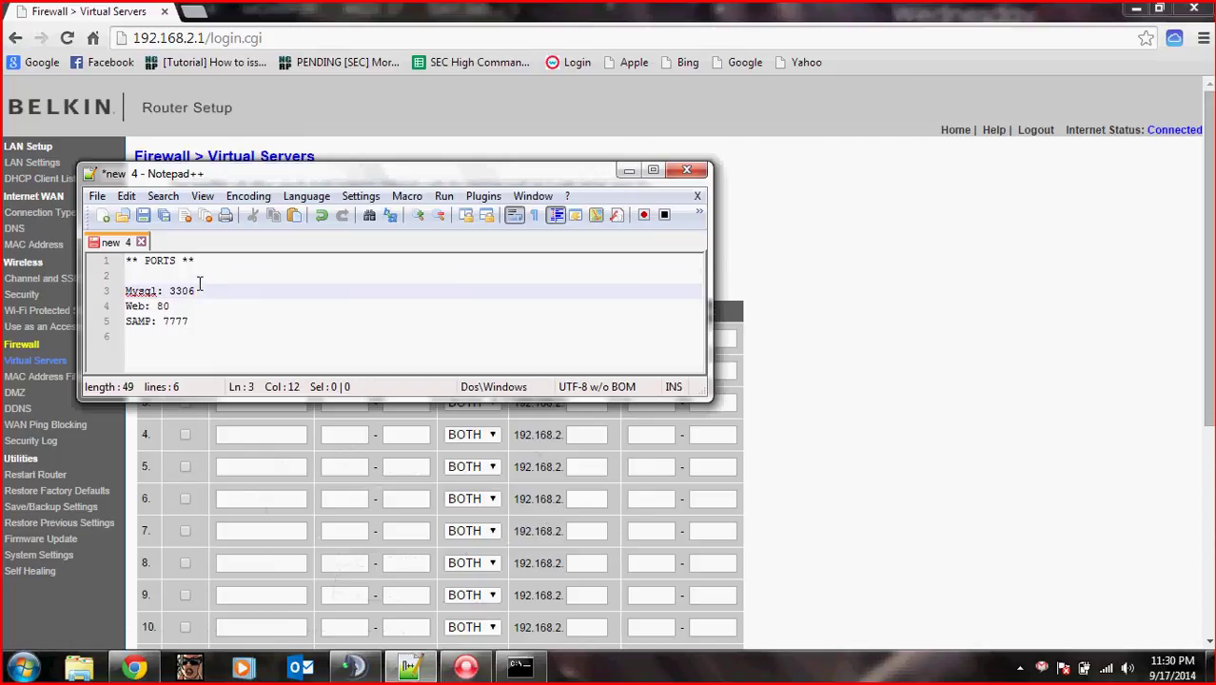
{"action": "left_click", "coordinate": [903, 395]}
{"action": "left_click", "coordinate": [409, 666]}
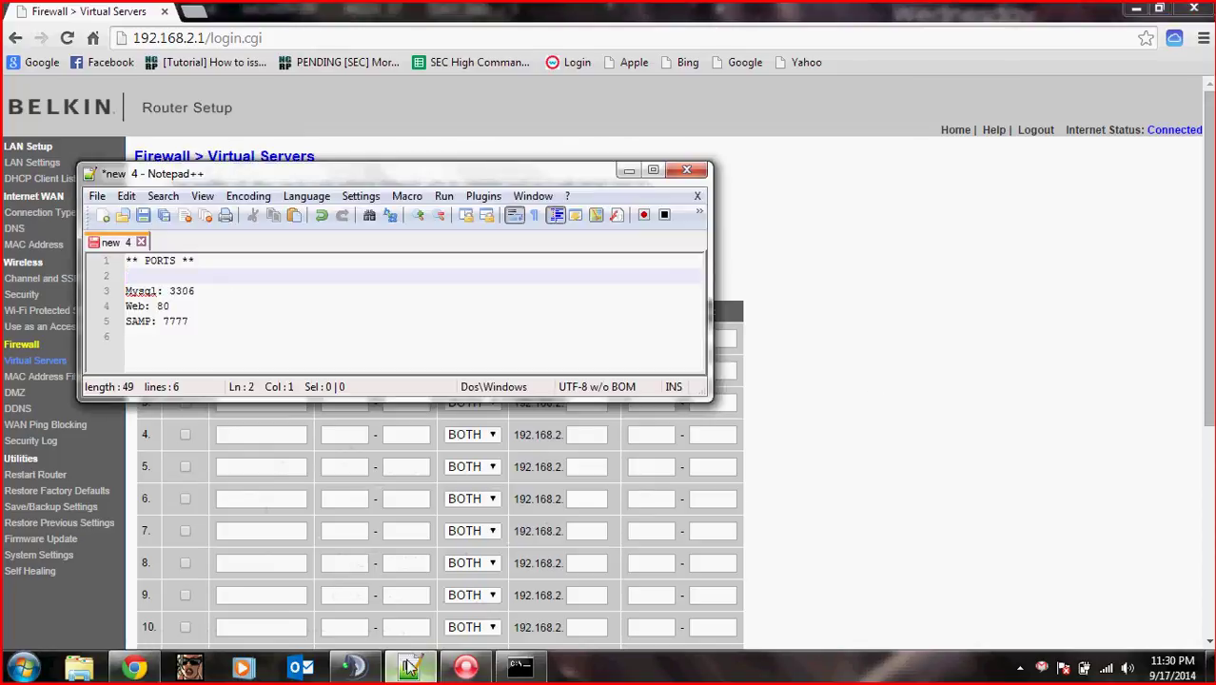
{"action": "left_click_drag", "start_coordinate": [185, 291], "coordinate": [104, 283]}
{"action": "left_click", "coordinate": [195, 307]}
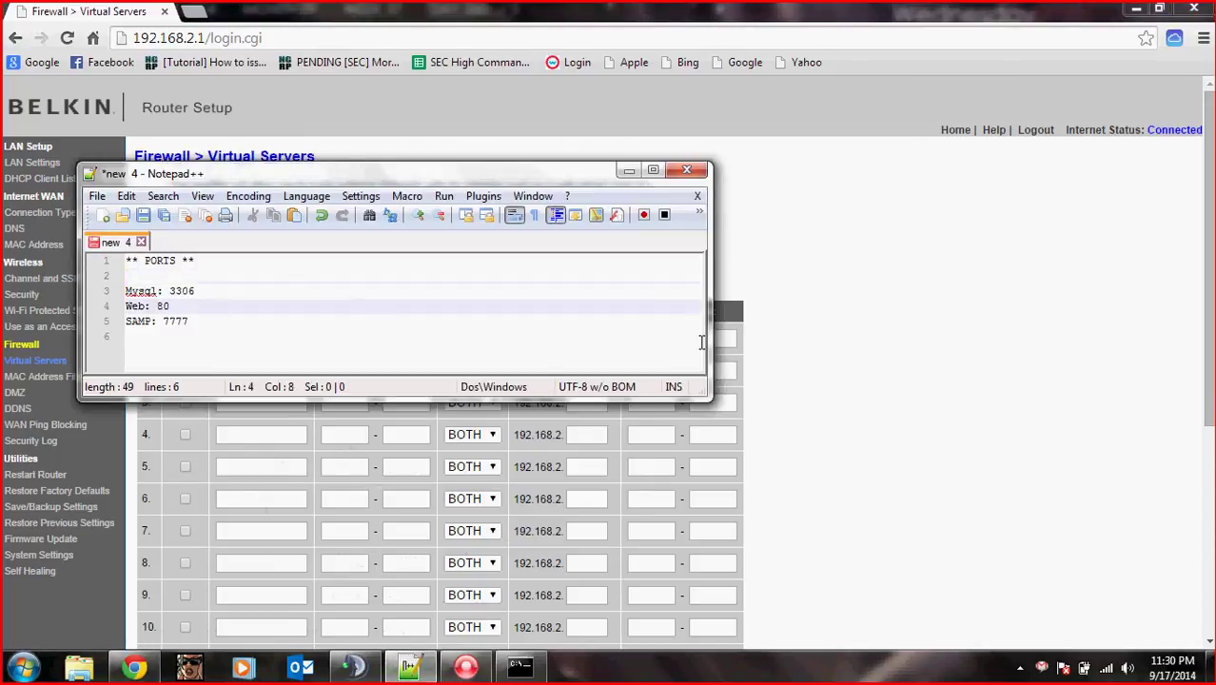
{"action": "left_click", "coordinate": [959, 339]}
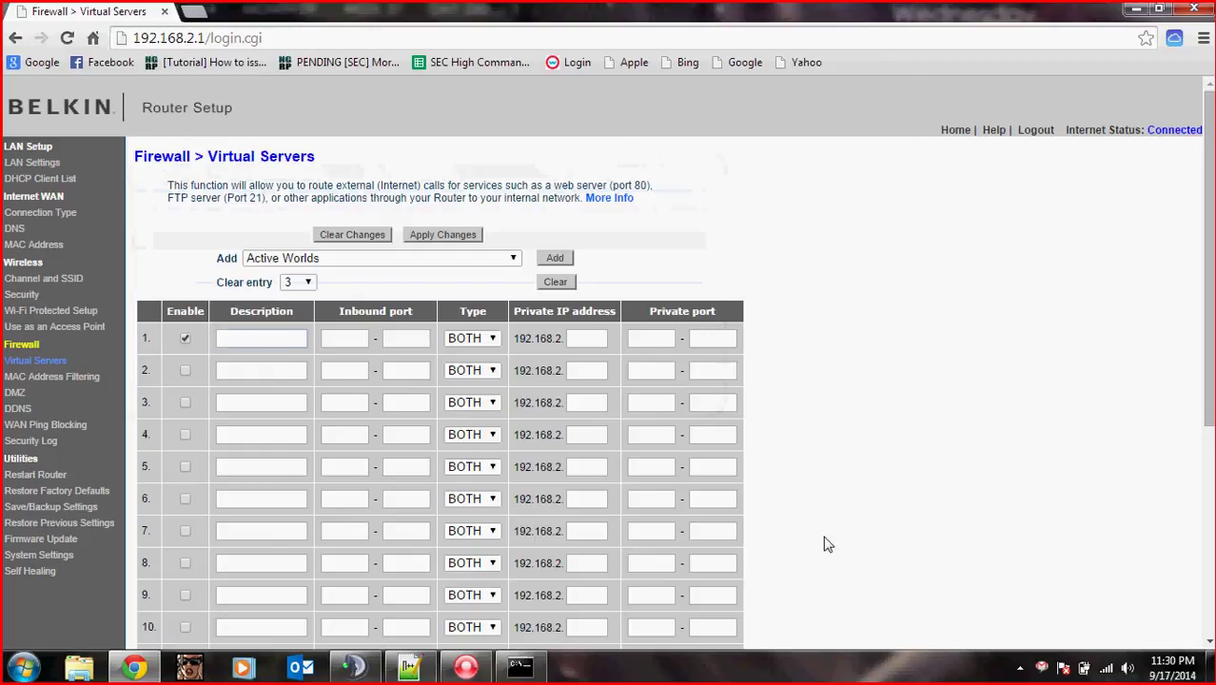
- Bring up the port notes and type MYSQL into row 1's description
{"action": "left_click", "coordinate": [1019, 667]}
{"action": "left_click", "coordinate": [934, 529]}
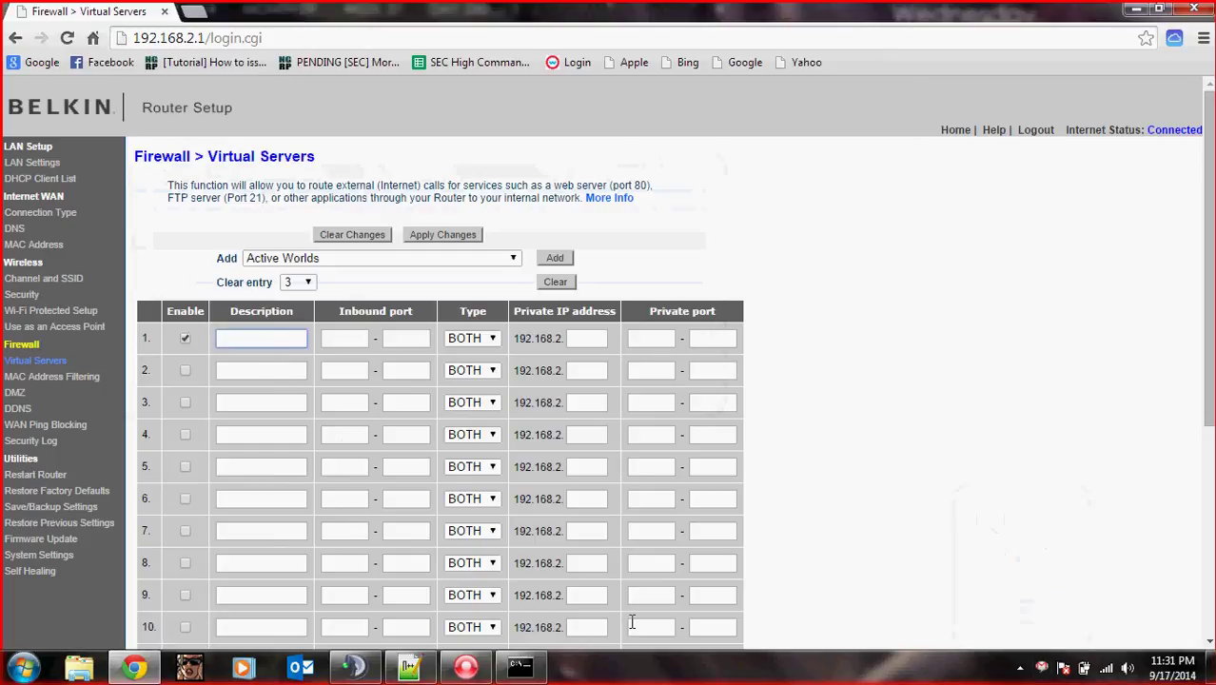
{"action": "right_click", "coordinate": [338, 667]}
{"action": "left_click", "coordinate": [323, 622]}
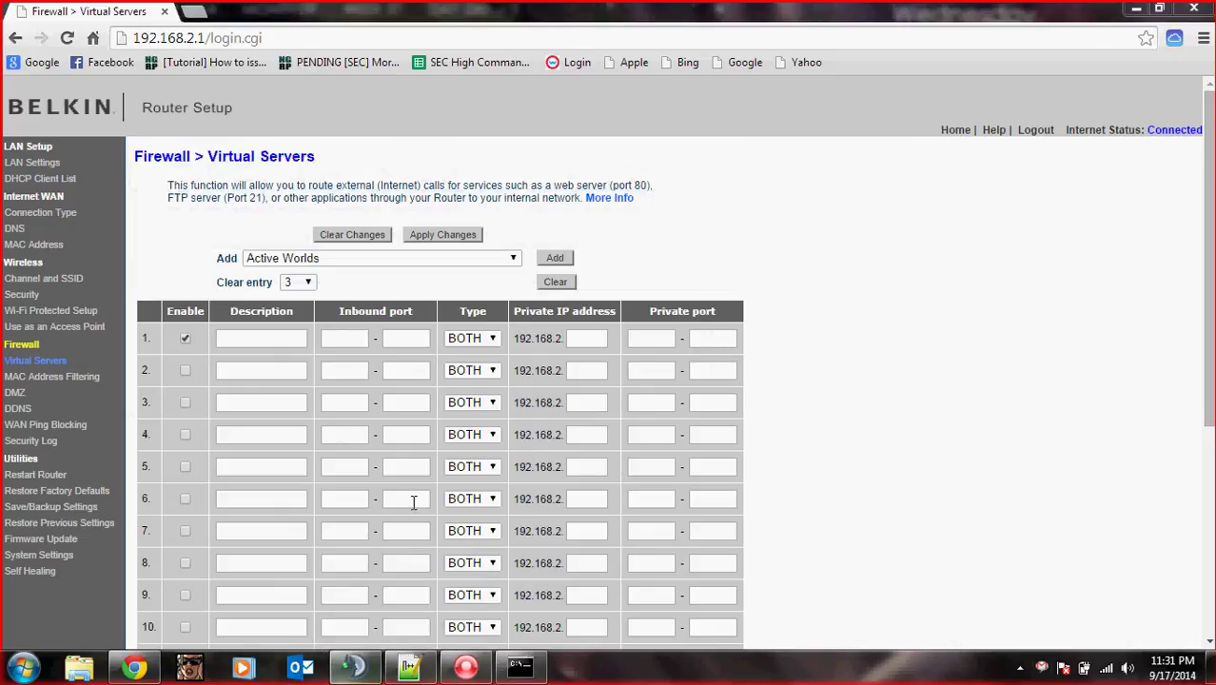
{"action": "left_click", "coordinate": [260, 338]}
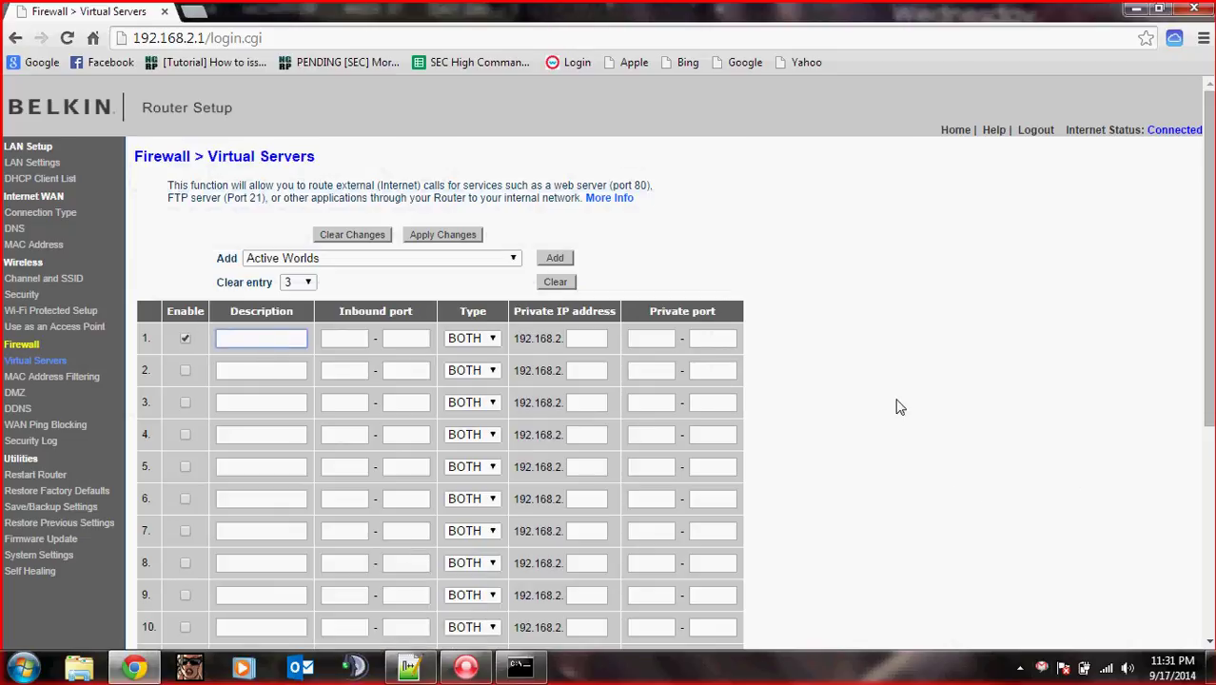
{"action": "type", "text": "MYSQL"}
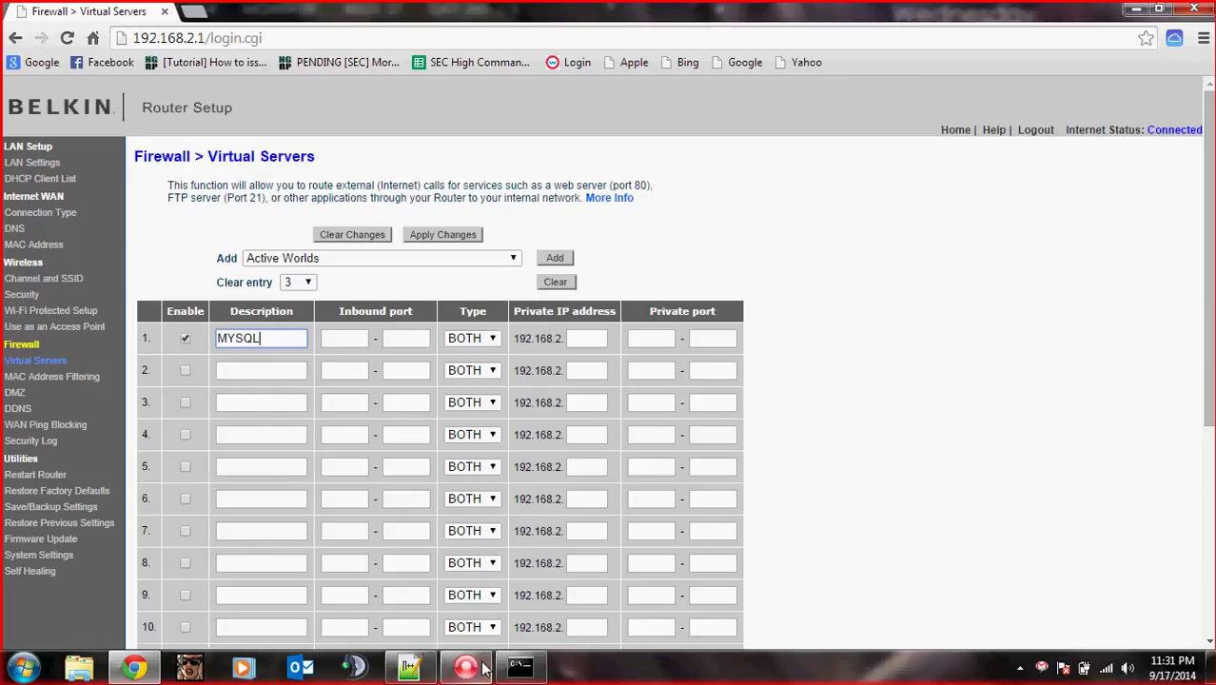
- Copy port 3306 from the notes and enter it as row 1's inbound port
{"action": "left_click", "coordinate": [520, 666]}
{"action": "left_click", "coordinate": [409, 665]}
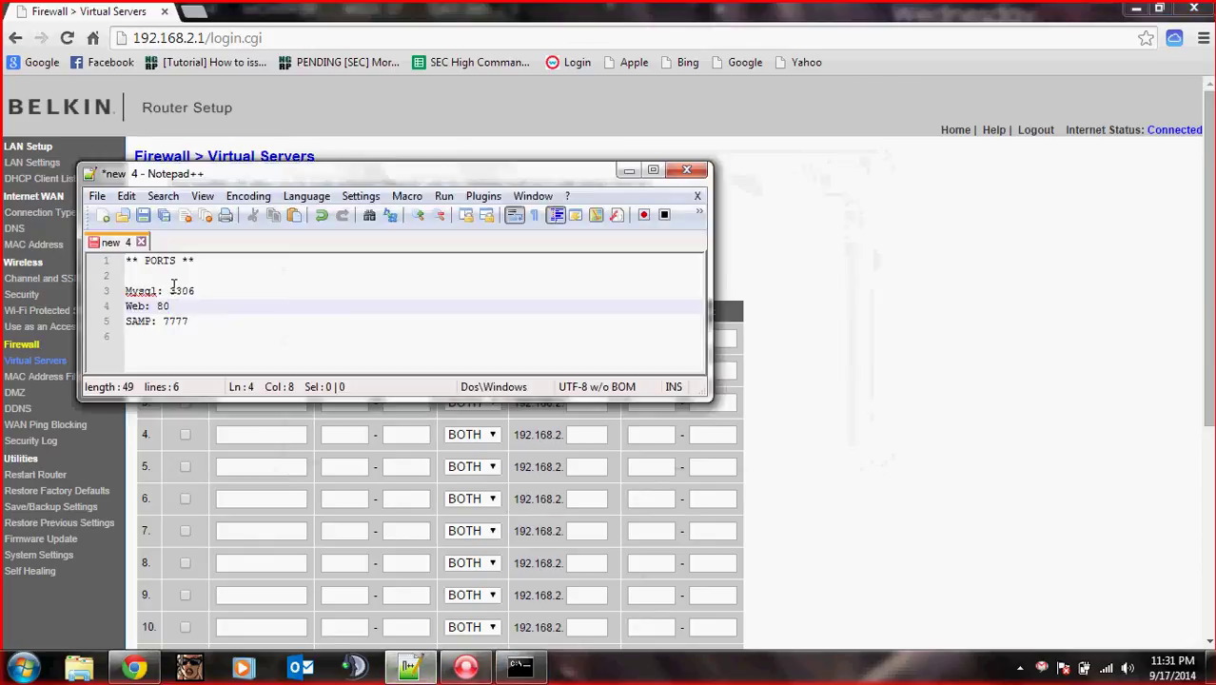
{"action": "left_click_drag", "start_coordinate": [195, 290], "coordinate": [169, 290]}
{"action": "left_click_drag", "start_coordinate": [259, 173], "coordinate": [604, 219]}
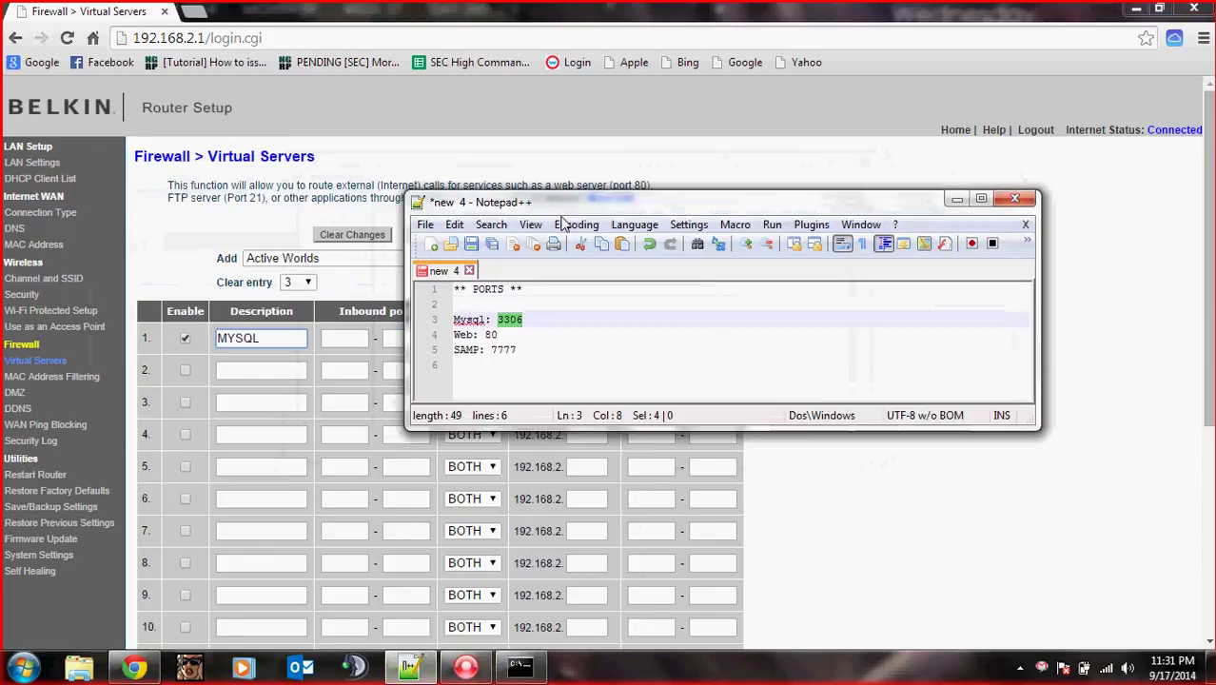
{"action": "left_click", "coordinate": [352, 340]}
{"action": "type", "text": "3306"}
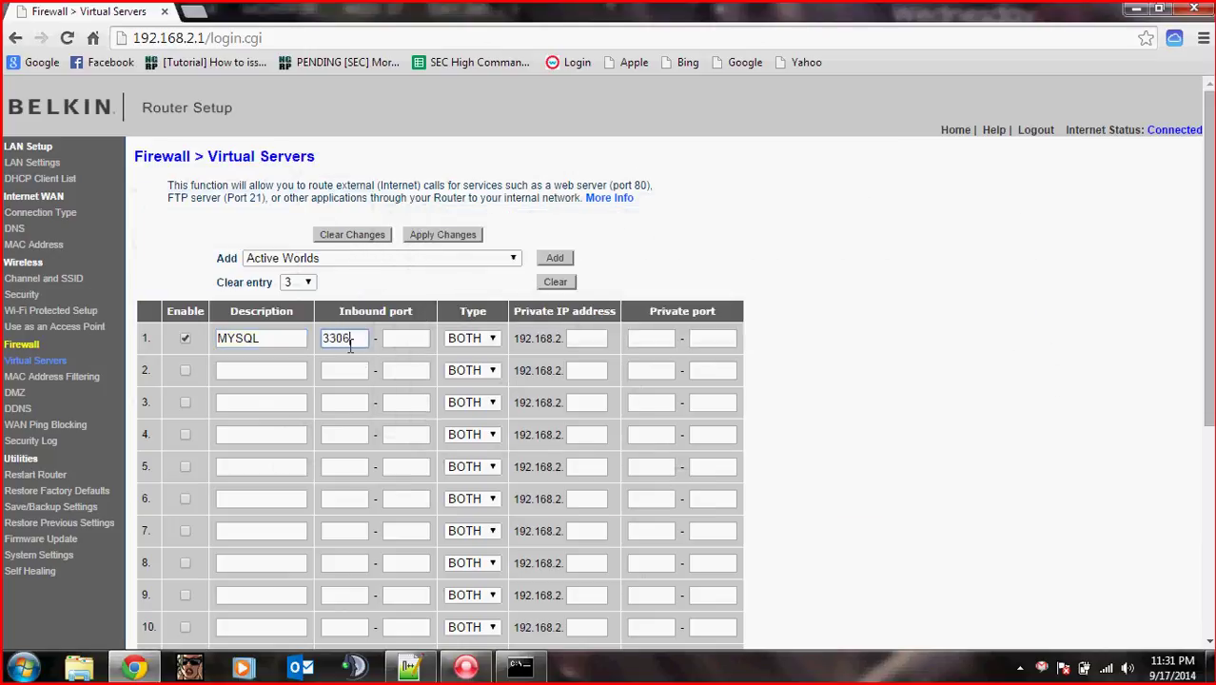
{"action": "key", "text": "Tab"}
{"action": "type", "text": "3"}
- Set row 1's private port to 3306 and keep its protocol as BOTH
{"action": "left_click", "coordinate": [651, 339]}
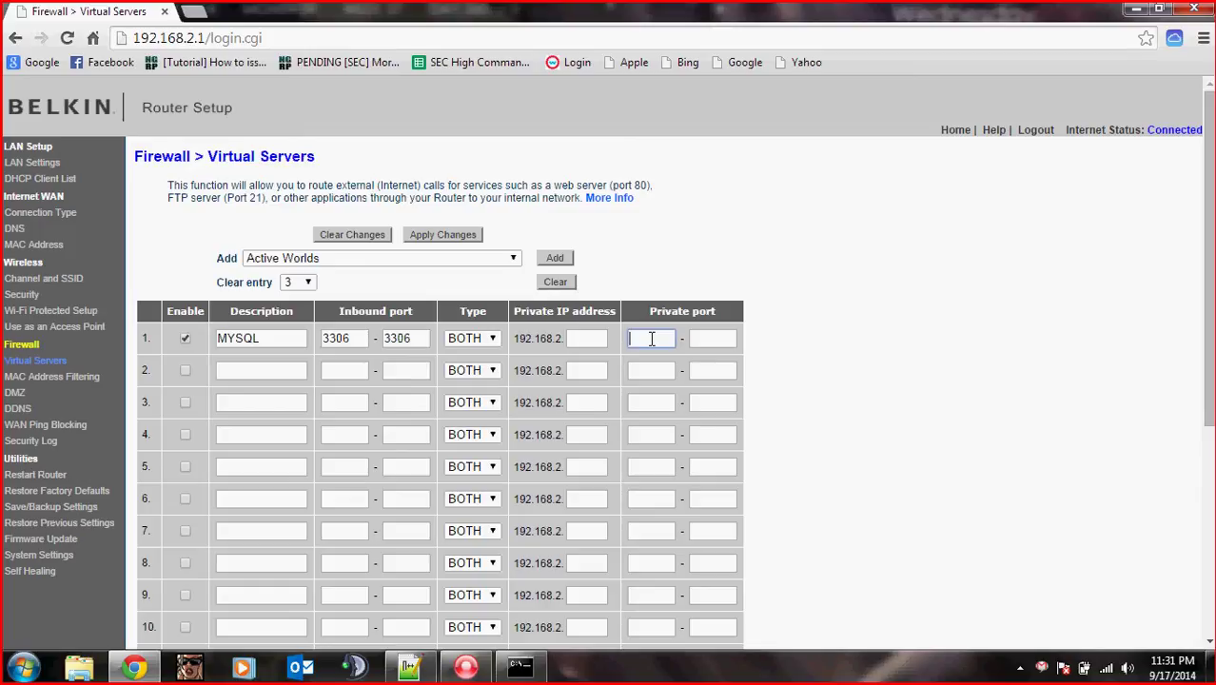
{"action": "type", "text": "3306"}
{"action": "key", "text": "Tab"}
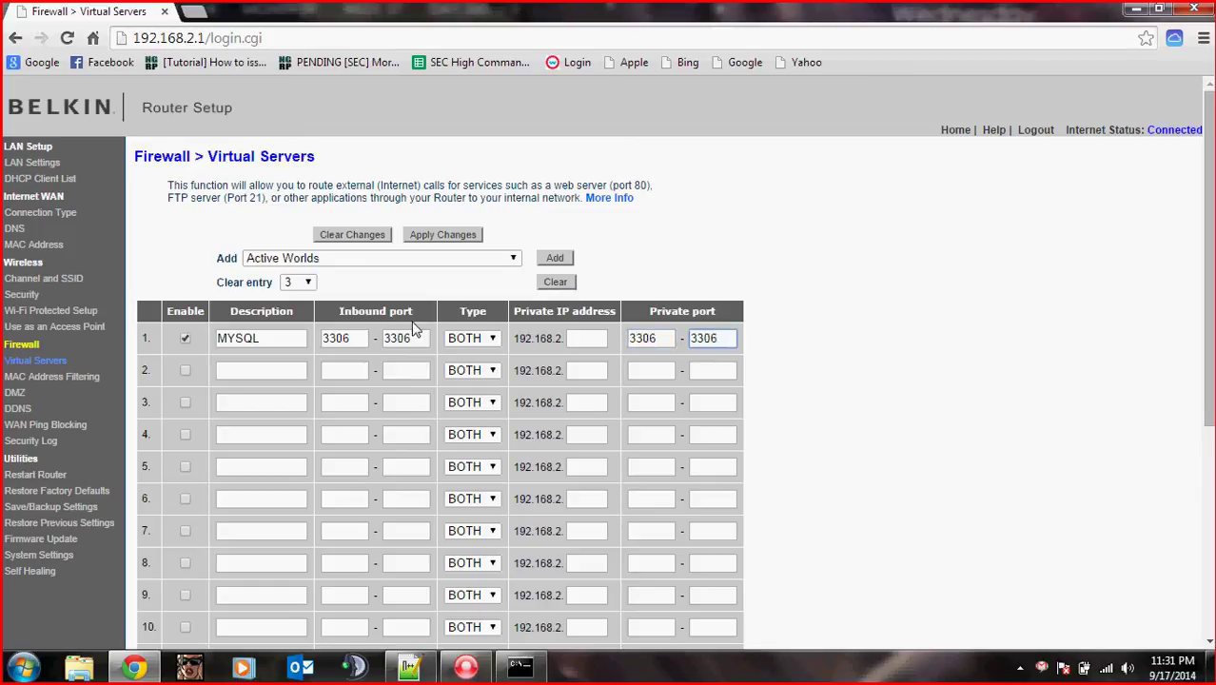
{"action": "left_click", "coordinate": [470, 338]}
{"action": "left_click", "coordinate": [475, 343]}
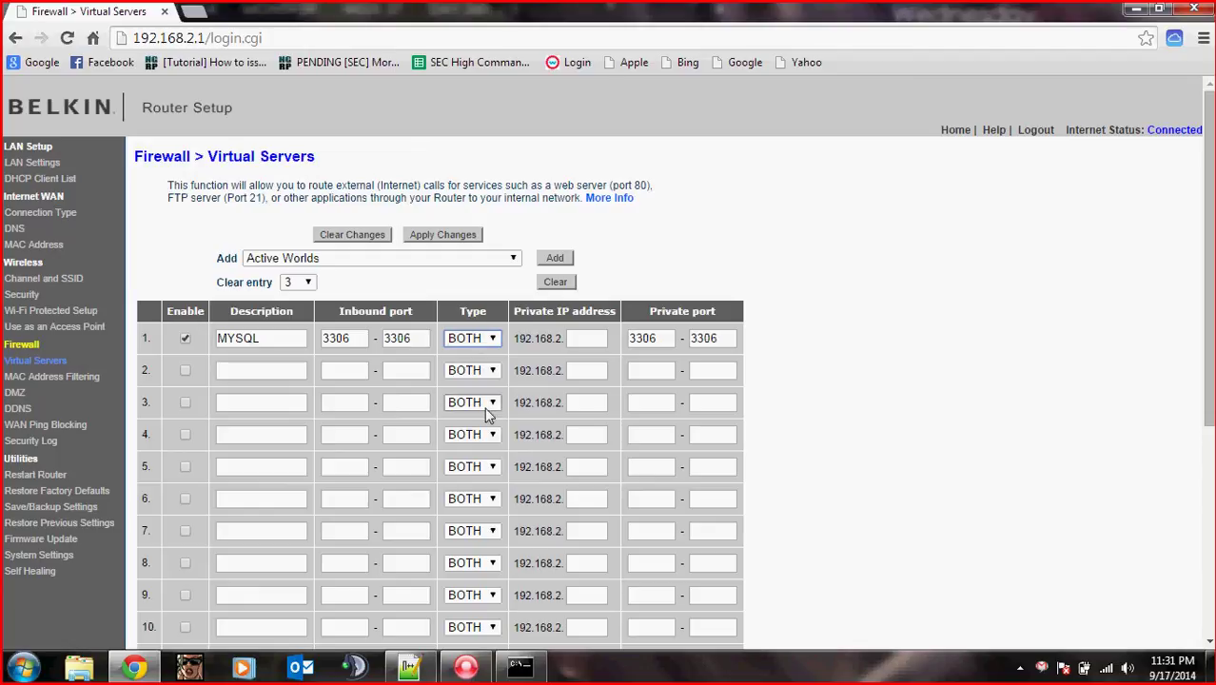
{"action": "left_click", "coordinate": [519, 668]}
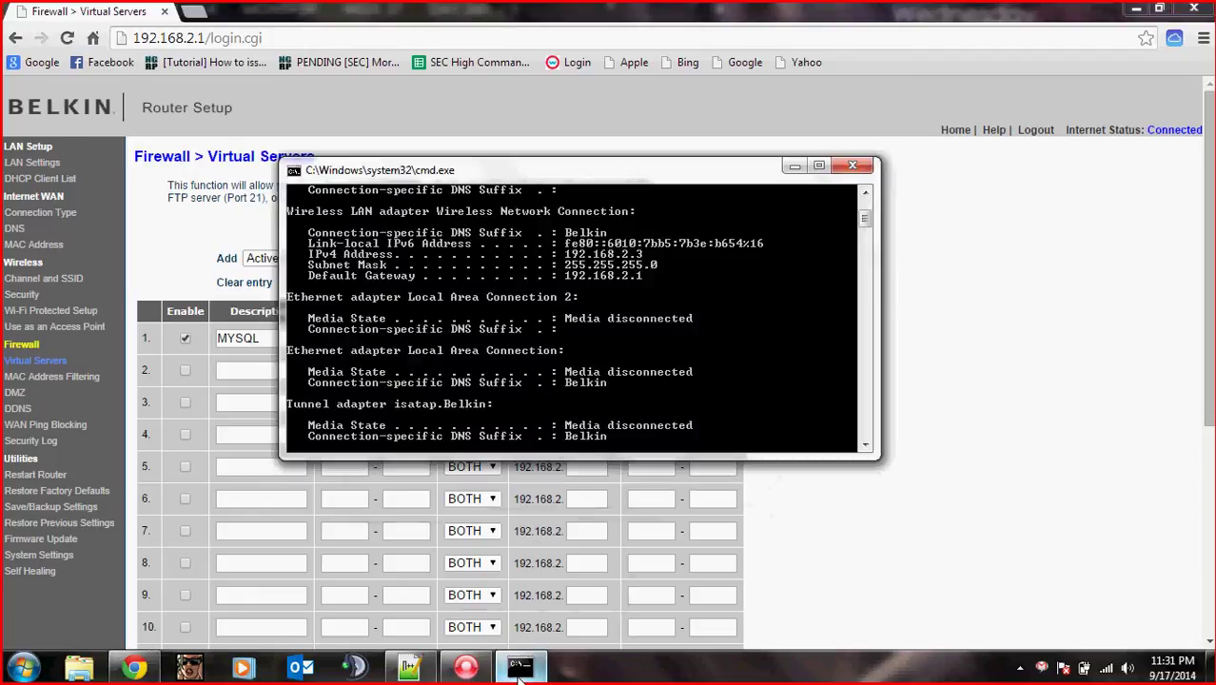
- Toggle the Command Prompt to compare IPv4 address 192.168.2.3 with the router table
{"action": "left_click", "coordinate": [520, 671]}
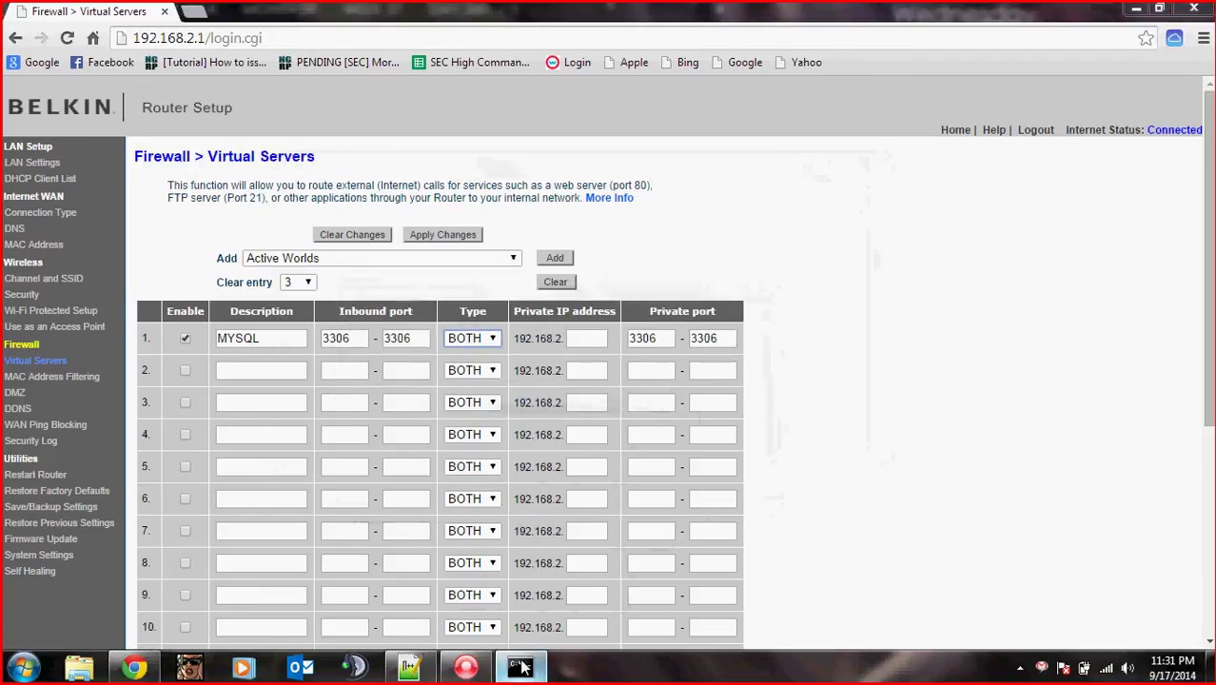
{"action": "left_click", "coordinate": [522, 669]}
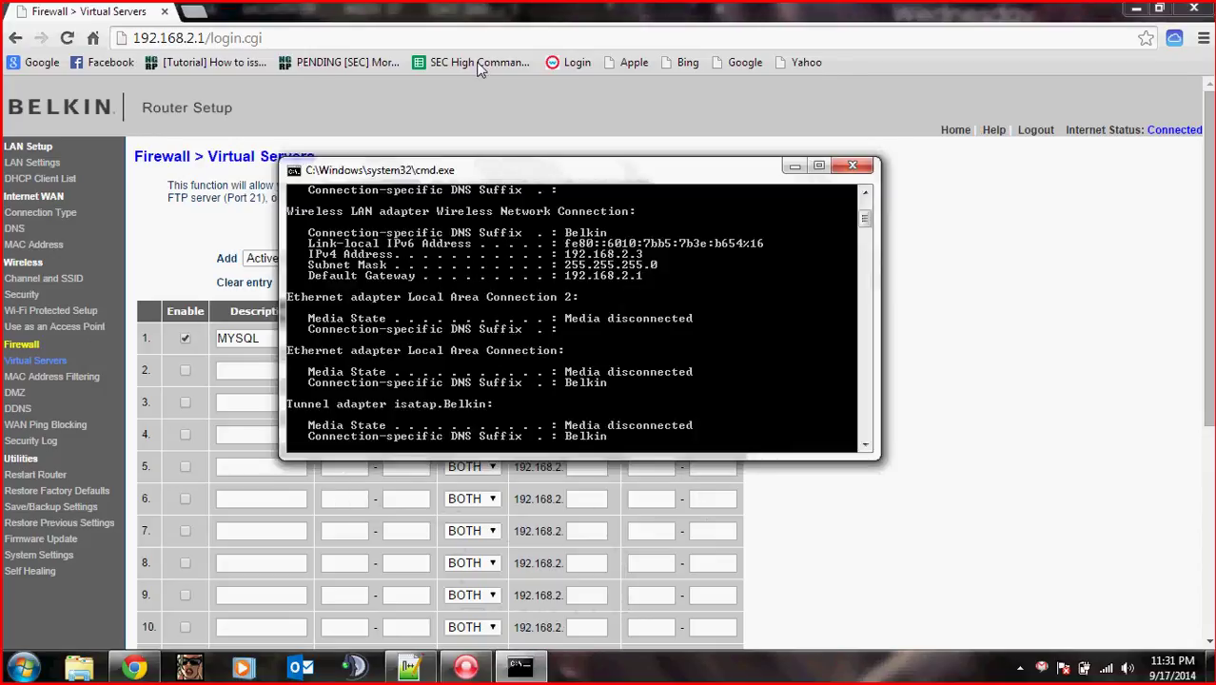
- Set the MYSQL entry's private IP to 192.168.2.3
{"action": "left_click", "coordinate": [795, 166]}
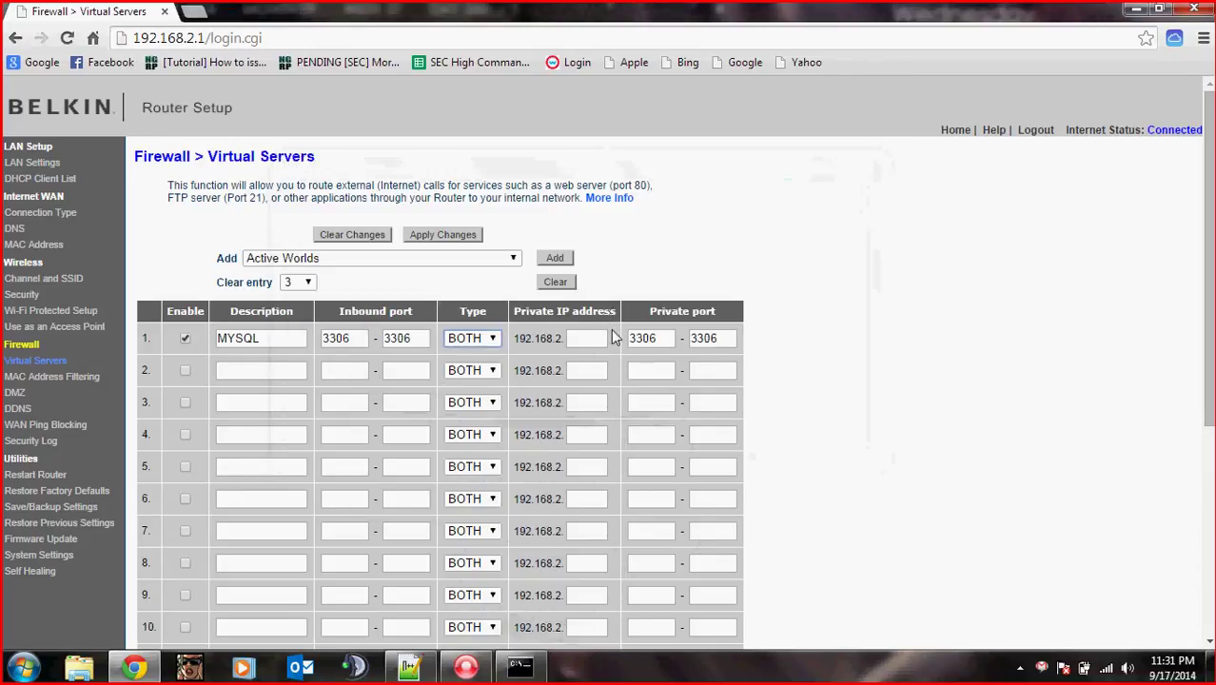
{"action": "left_click", "coordinate": [589, 338]}
{"action": "type", "text": "3"}
{"action": "left_click", "coordinate": [563, 370]}
- Enable row 2 and name it Web server
{"action": "left_click", "coordinate": [185, 370]}
{"action": "left_click", "coordinate": [268, 370]}
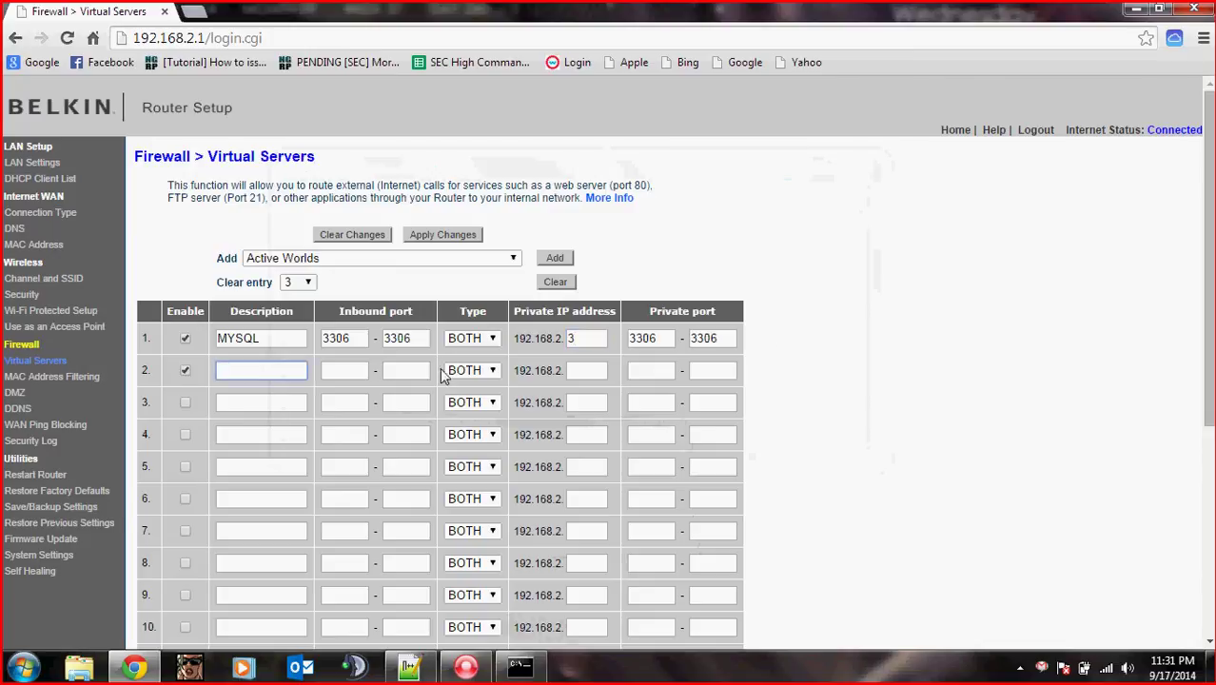
{"action": "type", "text": "Web serv"}
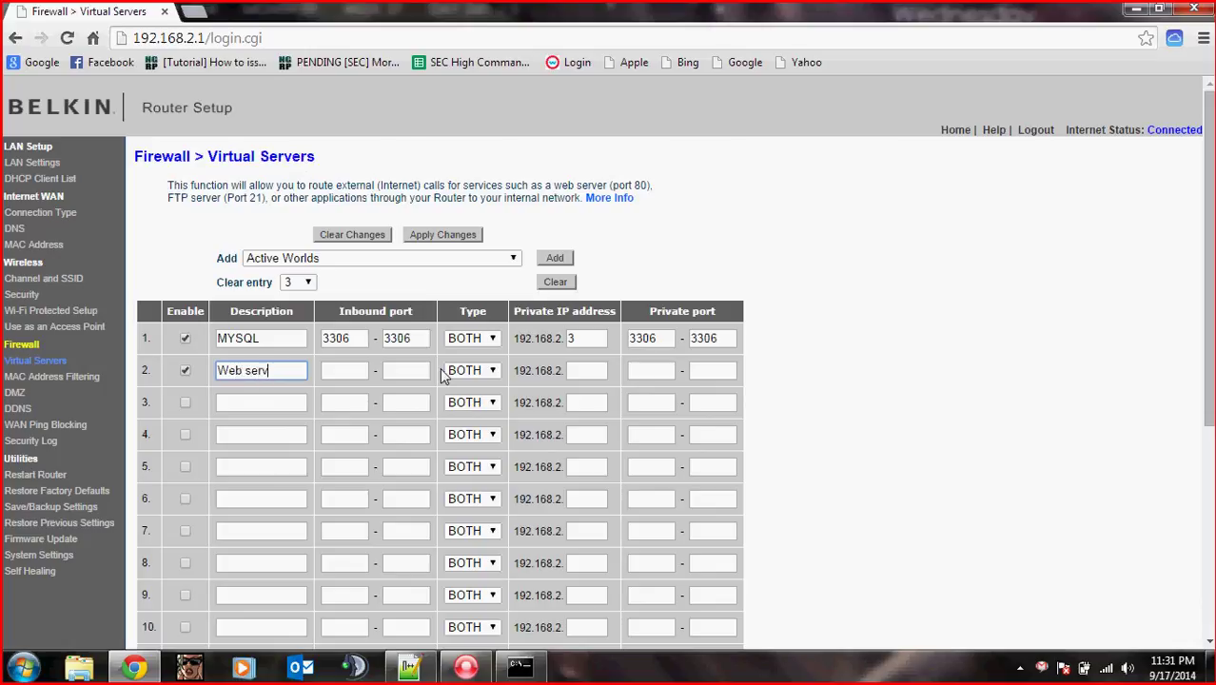
{"action": "type", "text": "er80"}
{"action": "key", "text": "BackSpace"}
{"action": "key", "text": "BackSpace"}
{"action": "key", "text": "Tab"}
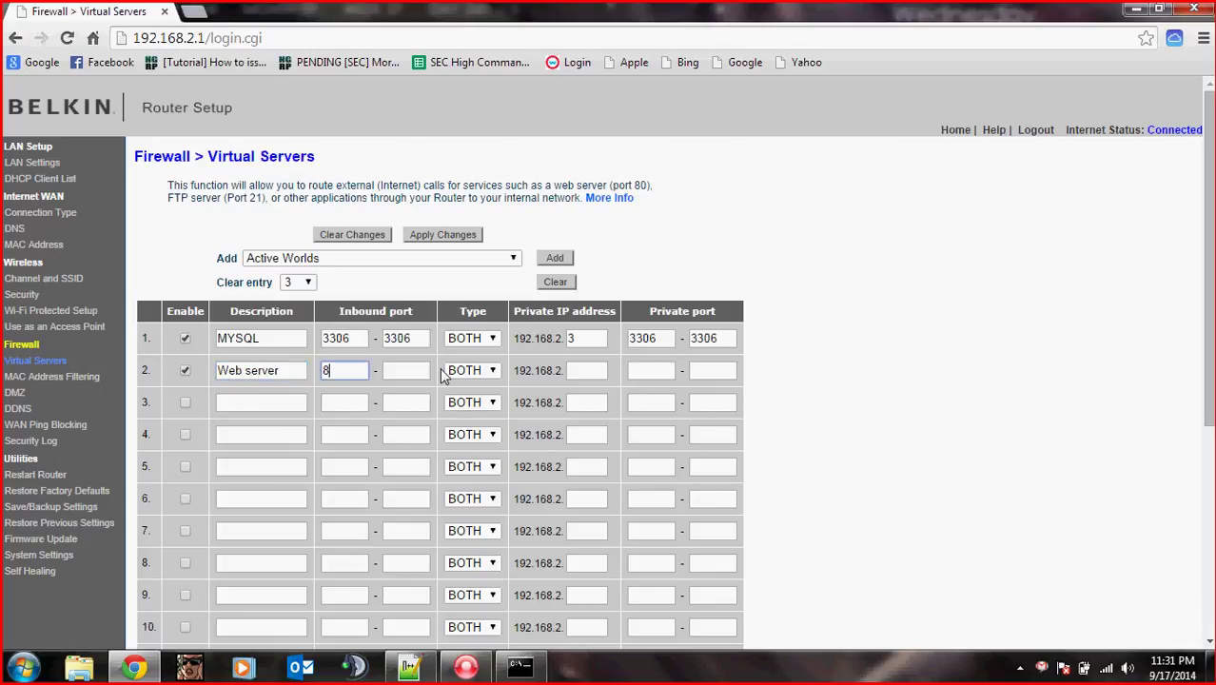
- Give row 2 inbound and private ports 80 and private IP 192.168.2.3
{"action": "type", "text": "80"}
{"action": "key", "text": "Tab"}
{"action": "type", "text": "80"}
{"action": "key", "text": "Tab"}
{"action": "key", "text": "Tab"}
{"action": "type", "text": "3"}
{"action": "key", "text": "Tab"}
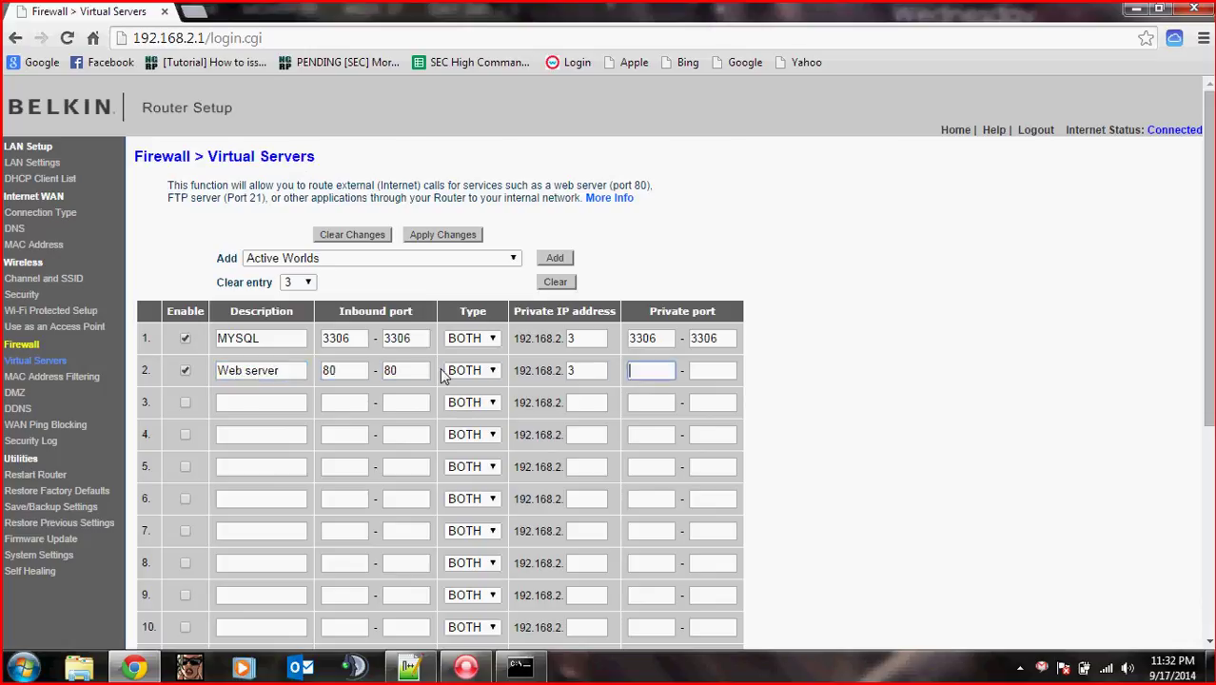
{"action": "type", "text": "80"}
{"action": "key", "text": "Tab"}
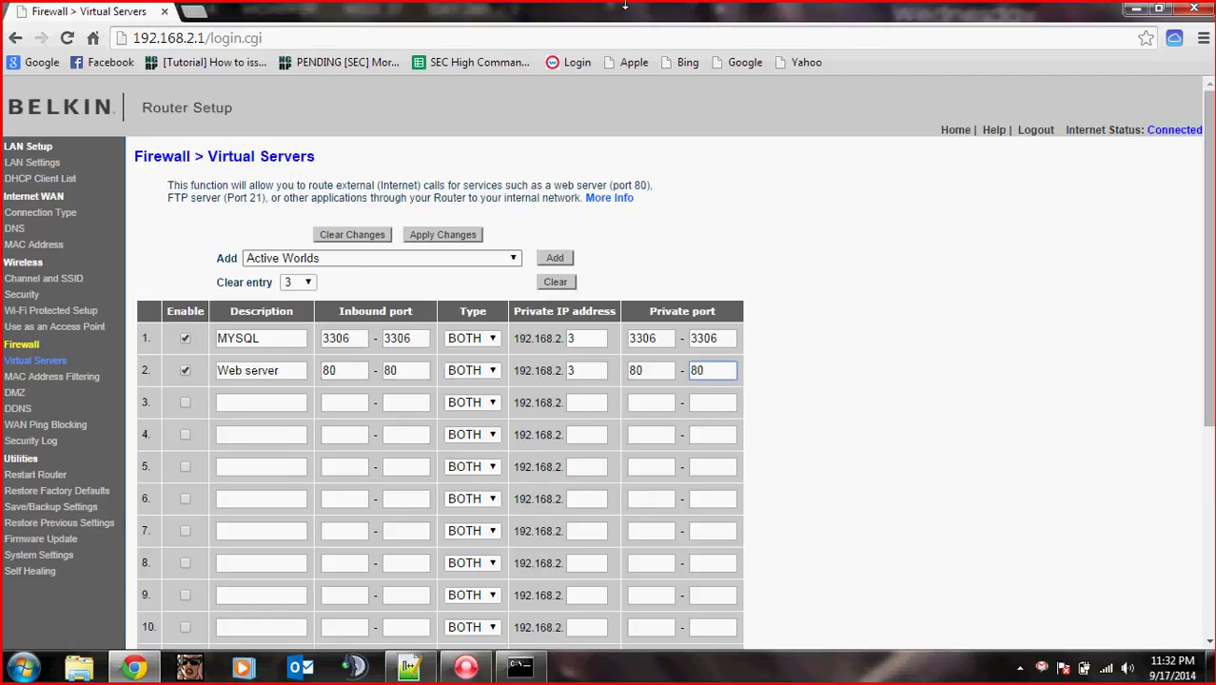
{"action": "scroll", "coordinate": [671, 467], "scroll_direction": "down", "scroll_amount": 2}
{"action": "scroll", "coordinate": [670, 467], "scroll_direction": "down", "scroll_amount": 3}
{"action": "scroll", "coordinate": [666, 467], "scroll_direction": "up", "scroll_amount": 4}
{"action": "scroll", "coordinate": [612, 269], "scroll_direction": "up", "scroll_amount": 1}
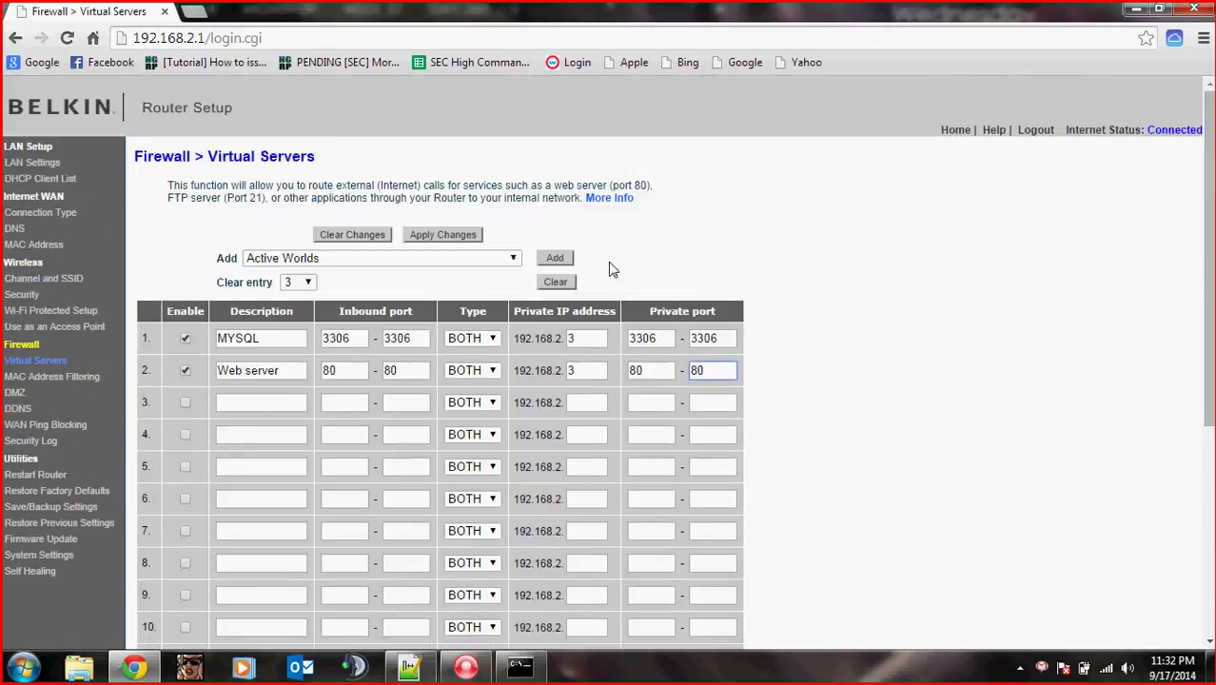
- Apply the MYSQL and Web server forwards, reload Virtual Servers, and close Command Prompt
{"action": "left_click", "coordinate": [461, 243]}
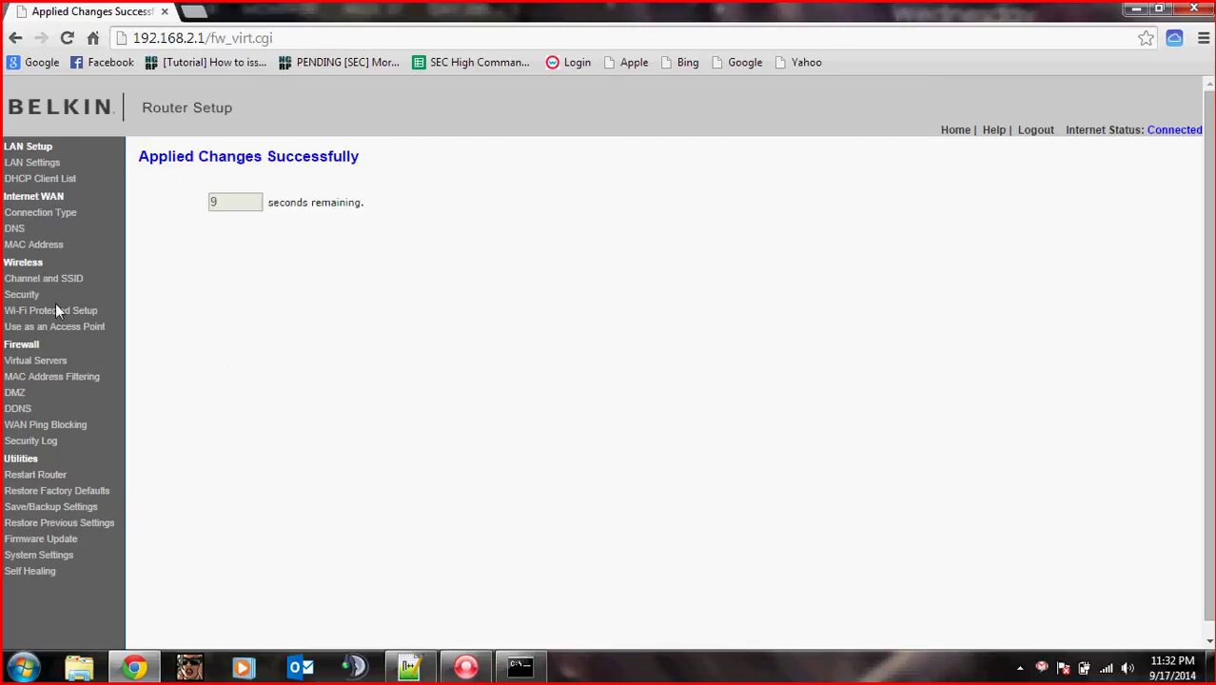
{"action": "left_click", "coordinate": [49, 364]}
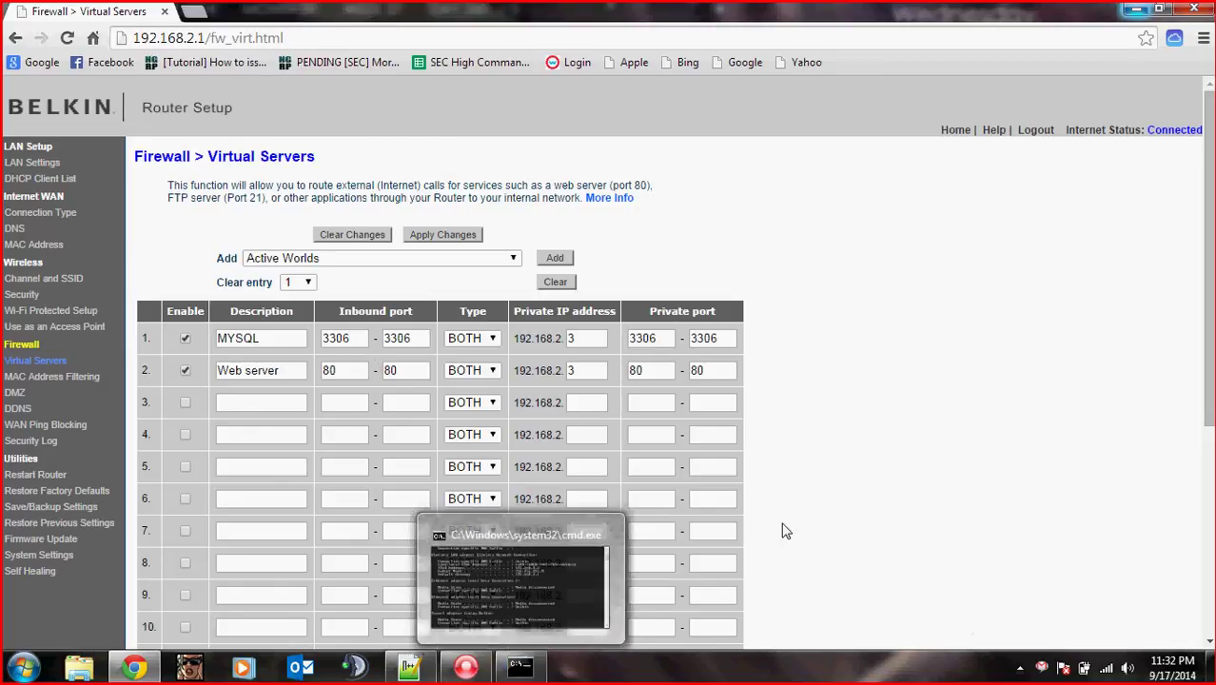
{"action": "right_click", "coordinate": [520, 665]}
{"action": "left_click", "coordinate": [481, 620]}
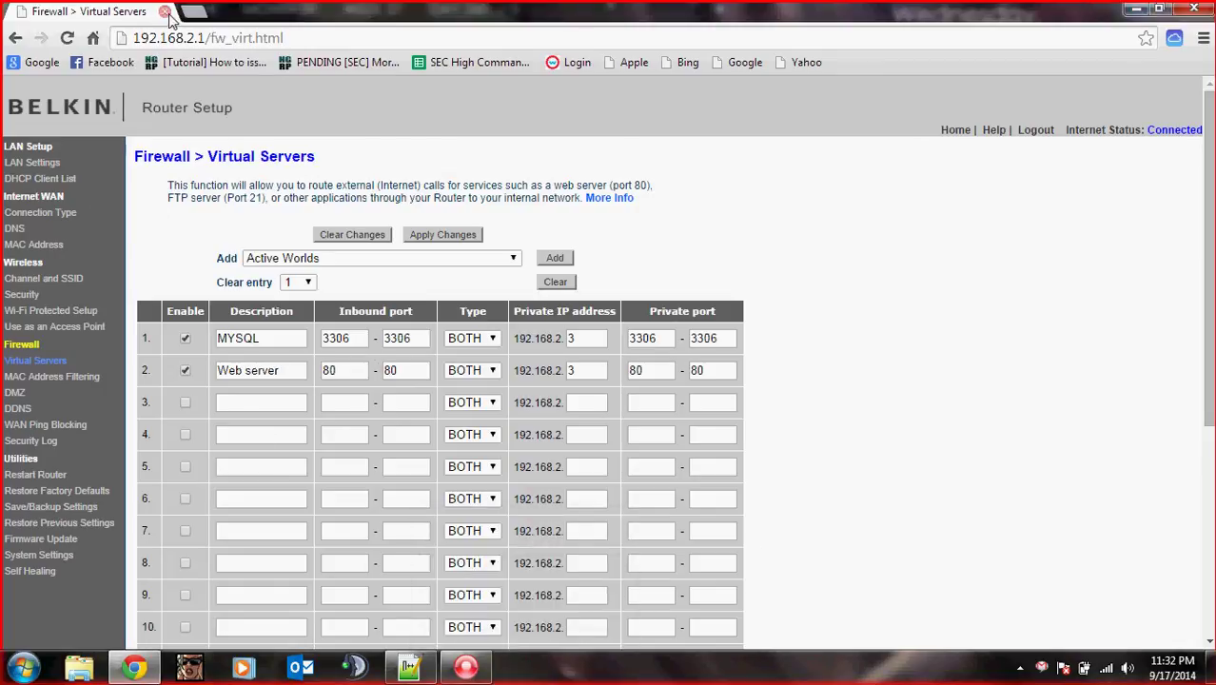
- Minimize Chrome and close the Notepad++ port notes to reveal the Windows desktop
{"action": "left_click", "coordinate": [1134, 10]}
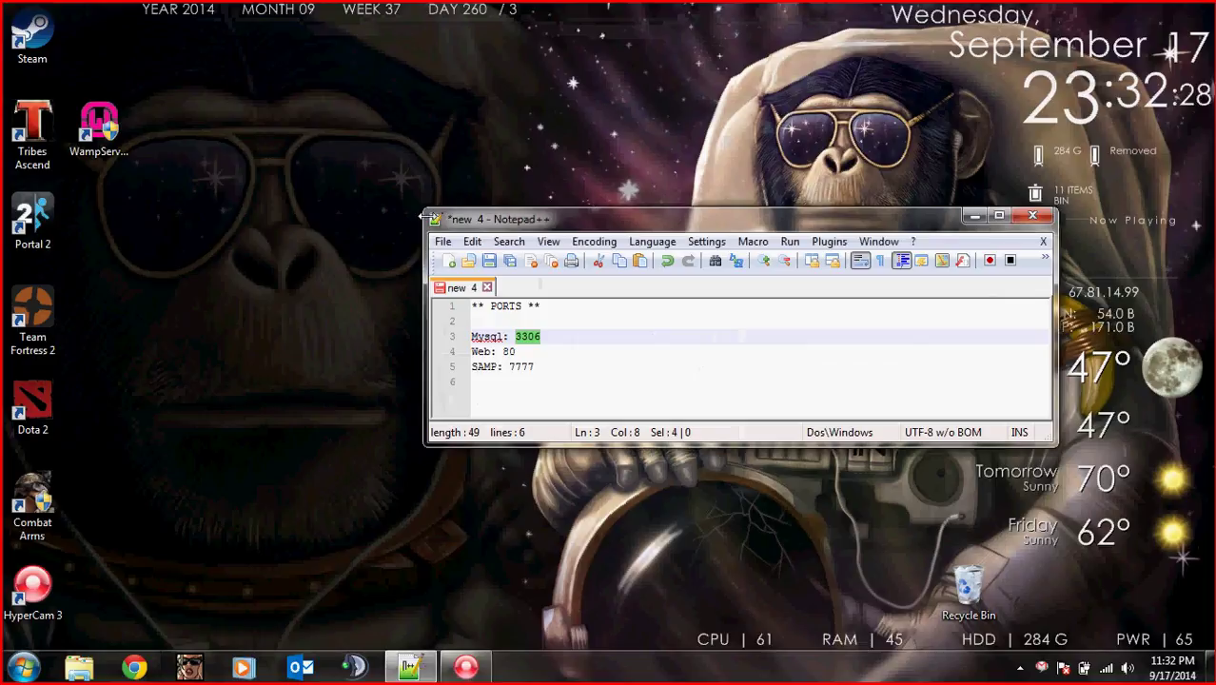
{"action": "double_click", "coordinate": [437, 221]}
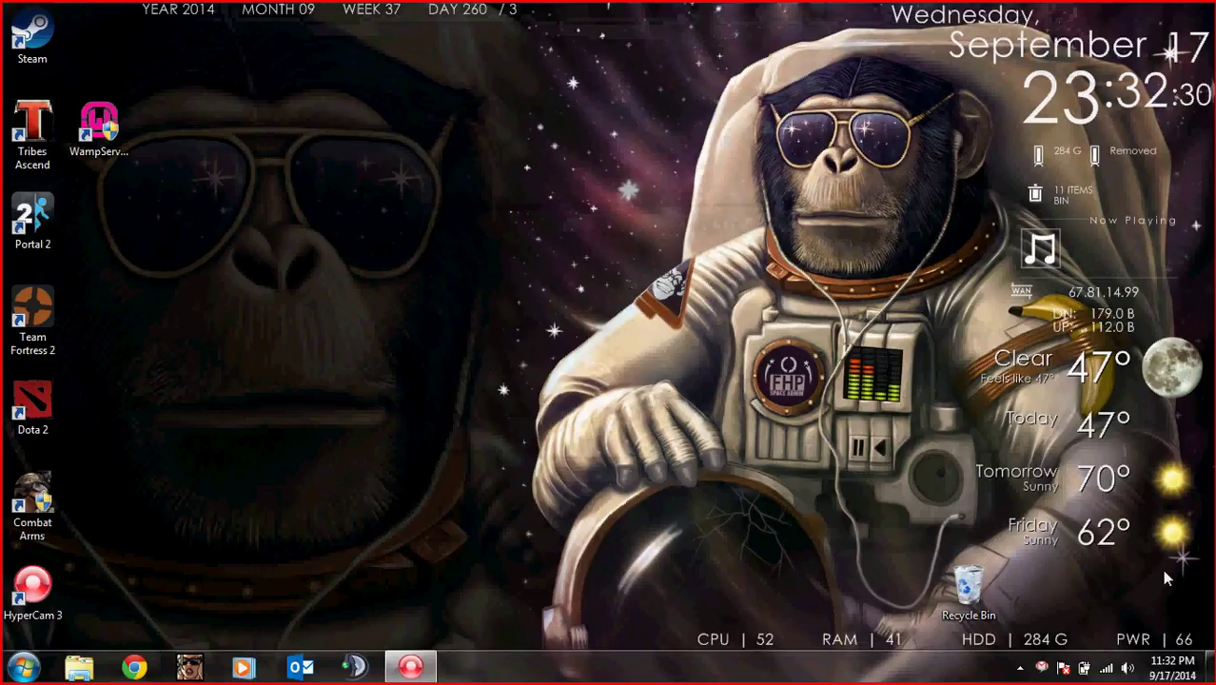